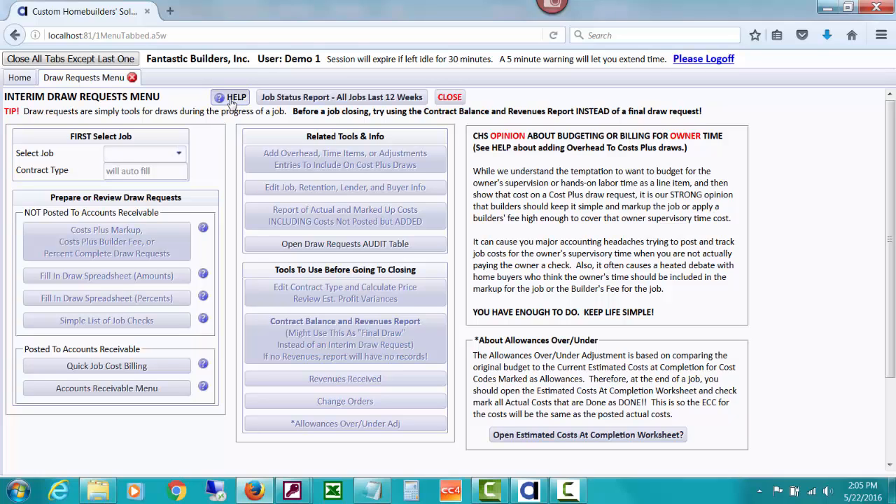
Step: Read the first two pages of the Quick Job Cost Billings In Receivables help document, and close the help windows
click(231, 103)
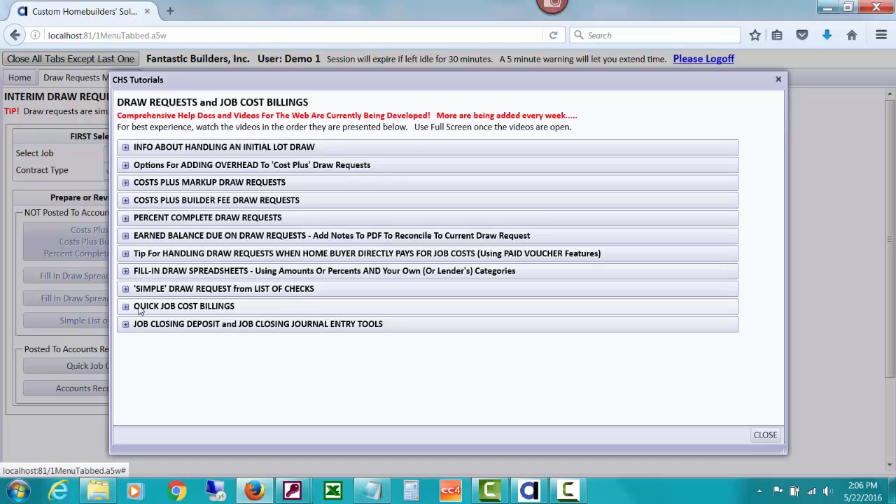
click(181, 308)
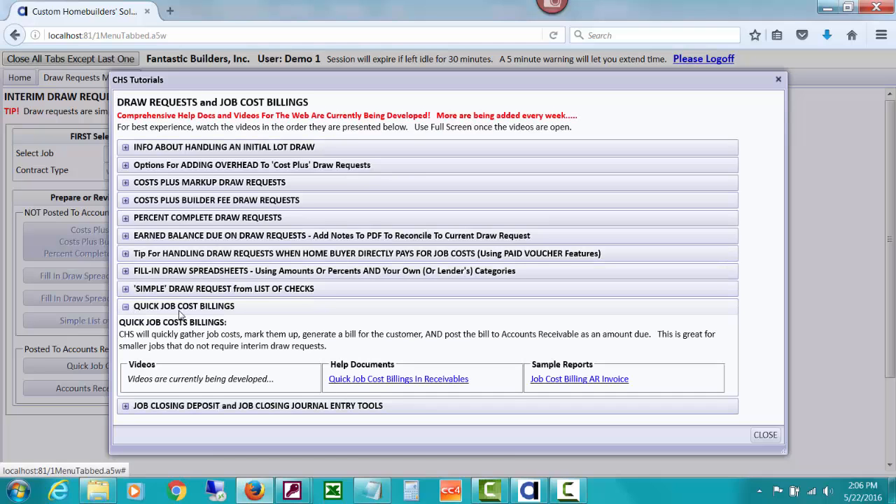
click(375, 384)
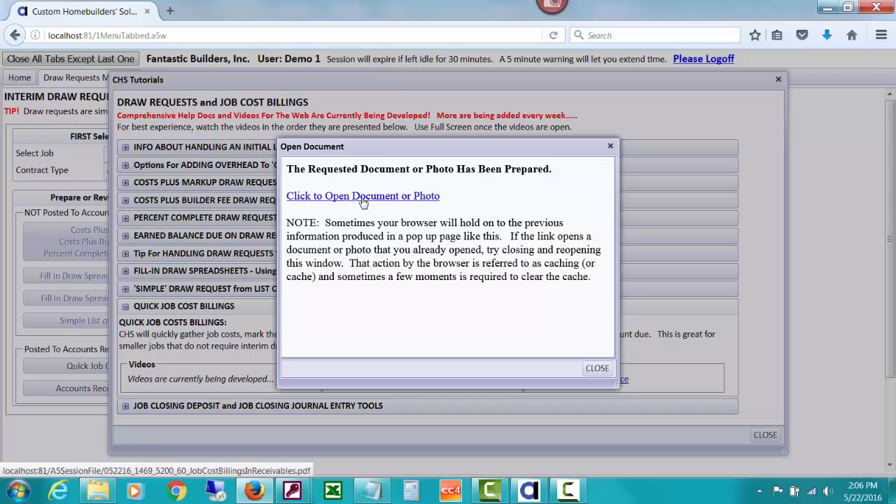
click(363, 198)
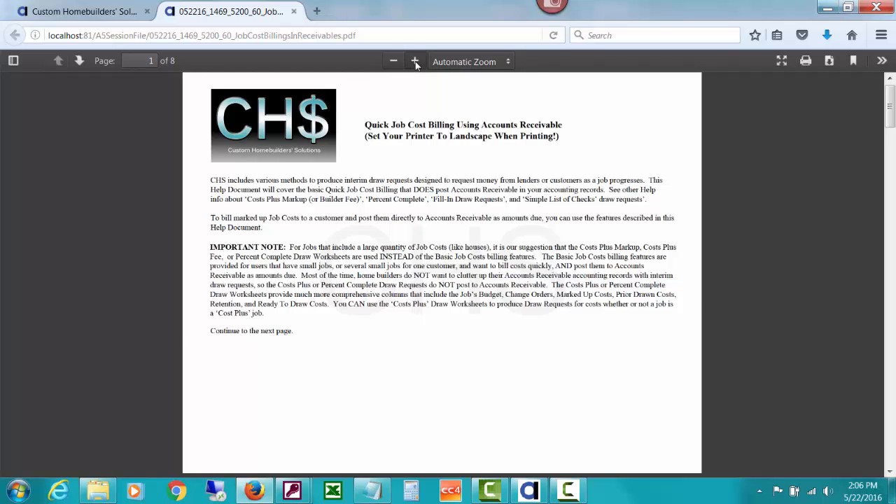
click(415, 62)
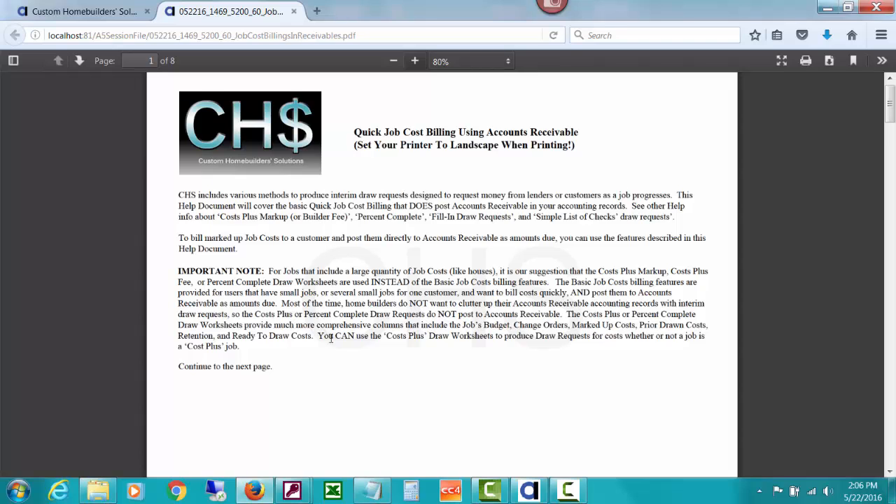
click(80, 61)
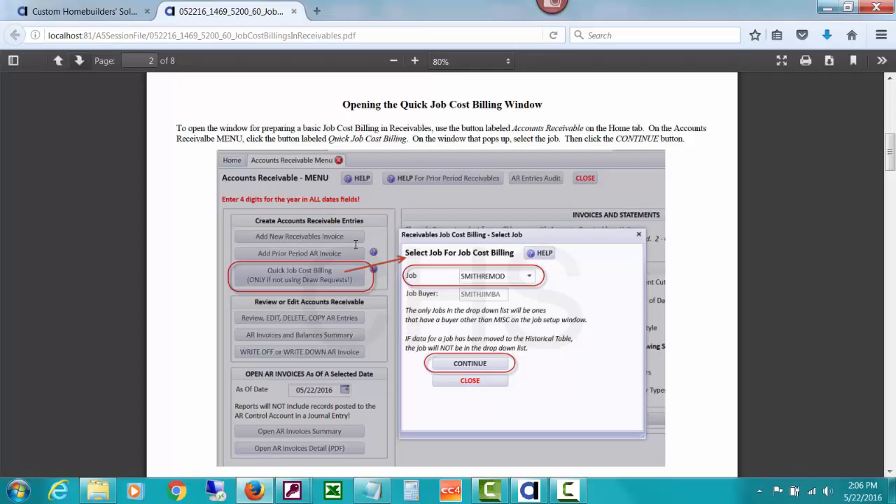
click(112, 12)
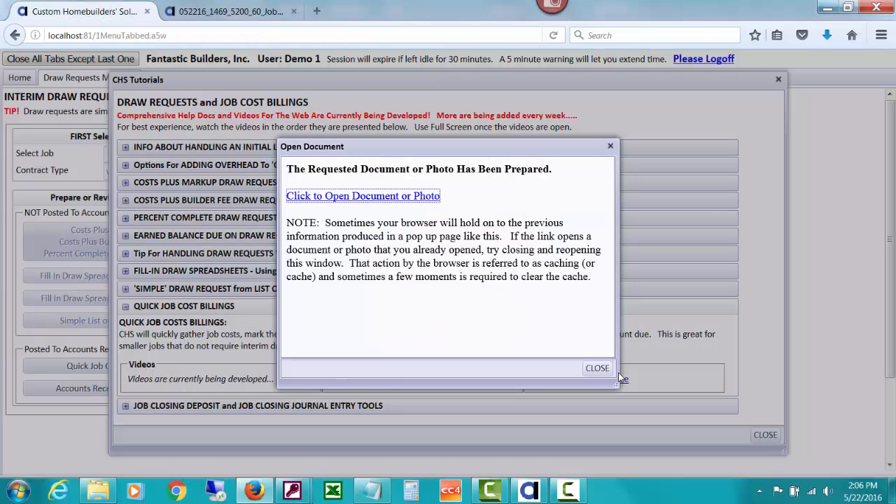
click(597, 368)
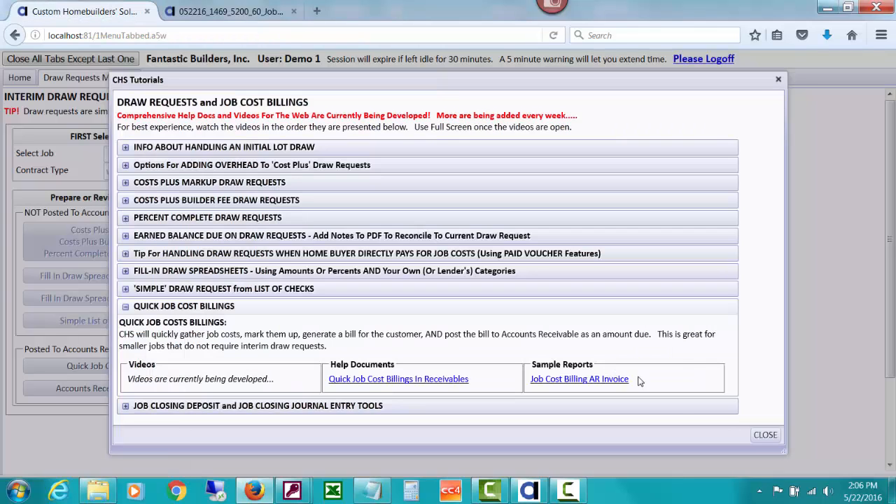
click(766, 435)
Step: Try to start Quick Job Cost Billing from the Interim Draw Requests menu
click(160, 367)
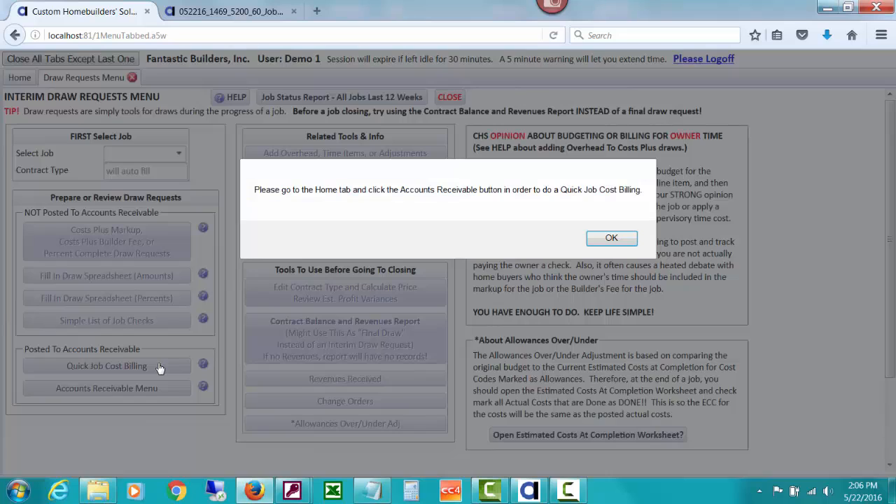
click(606, 239)
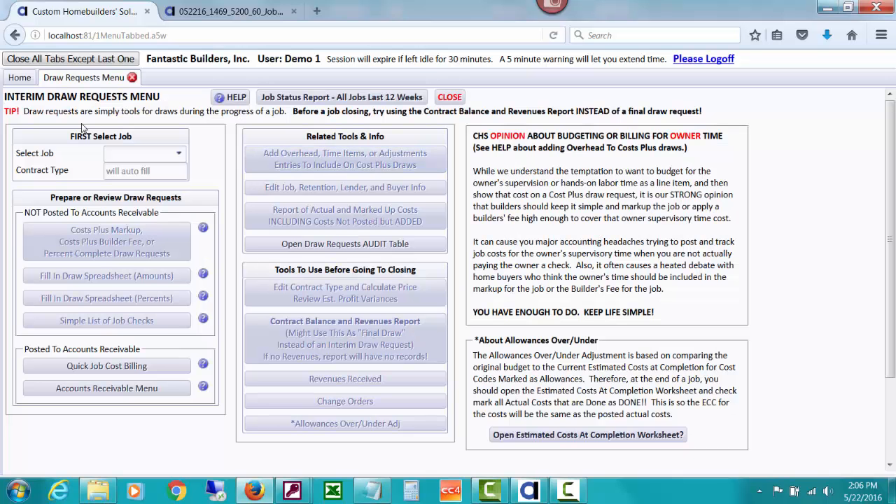
Step: Review the SMITHREMOD job's setup in the jobs list, and close the job, the jobs list and the Draw Requests menu
click(23, 80)
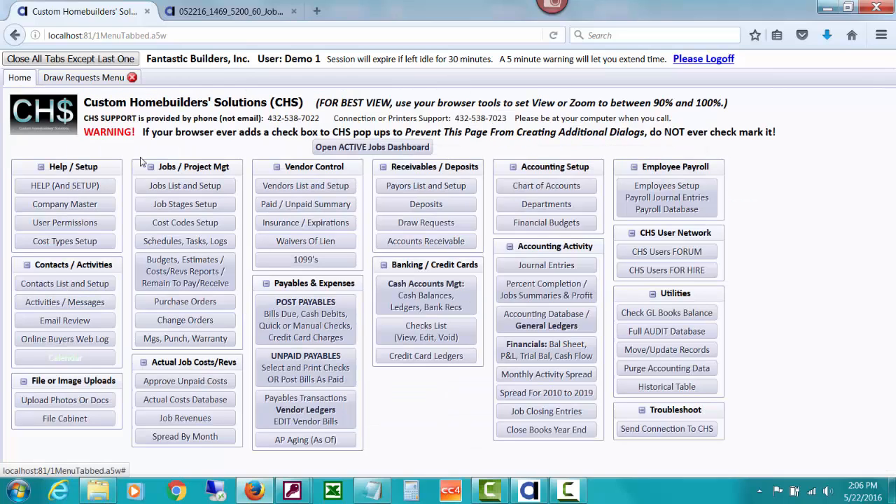
click(160, 187)
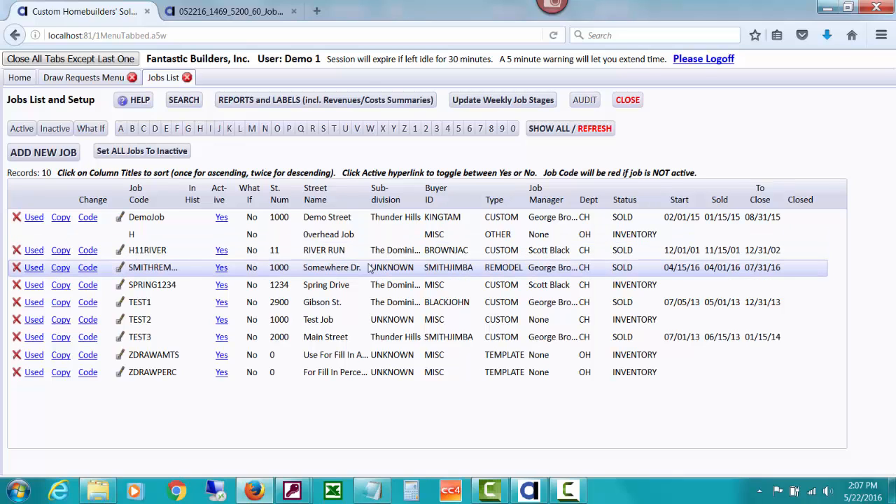
click(121, 269)
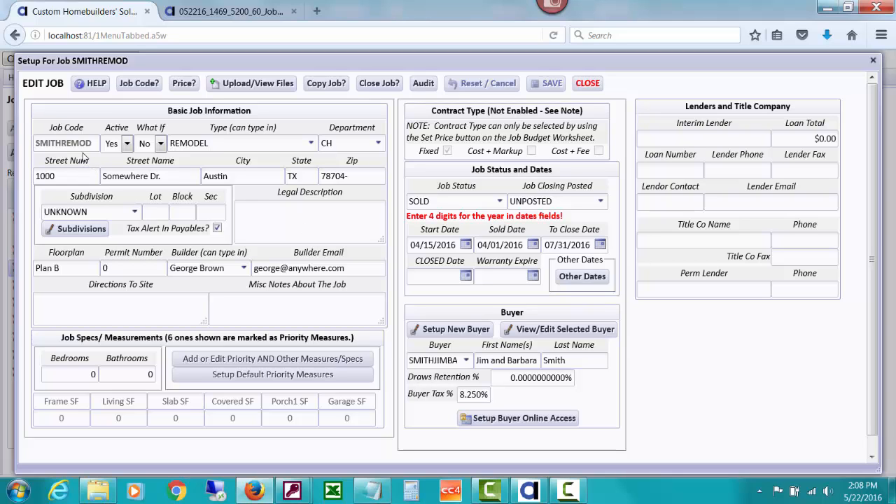
click(587, 84)
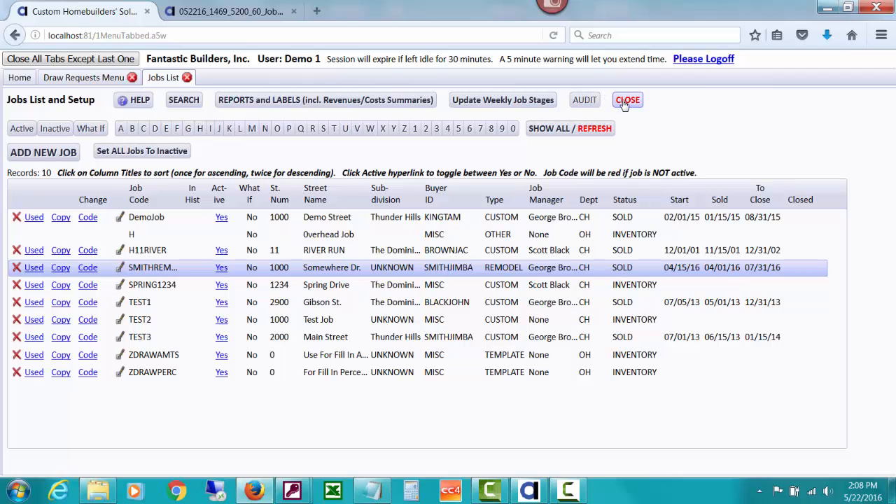
click(620, 102)
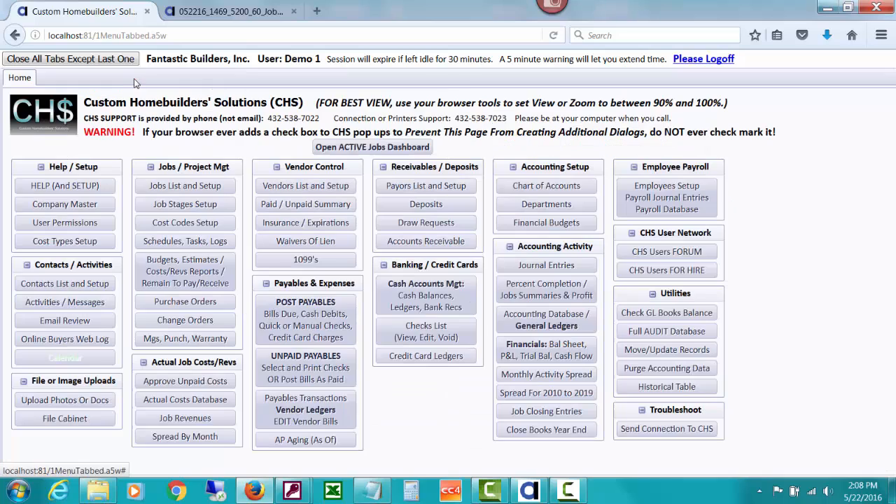
click(132, 77)
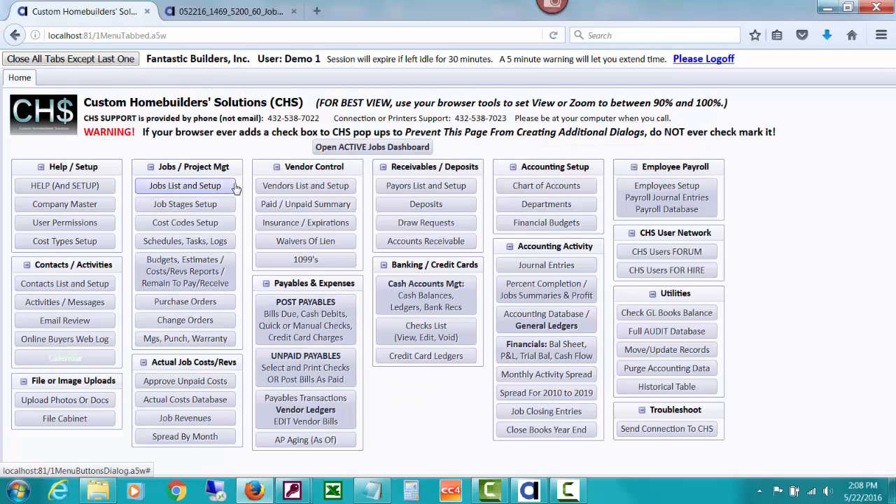
Step: Open the Accounts Receivable menu and read the help note for Quick Job Cost Billing
click(390, 242)
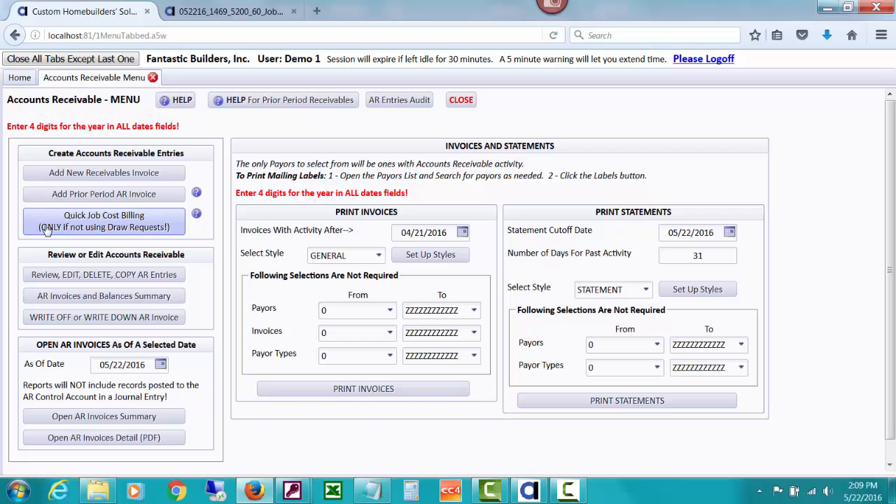
click(196, 215)
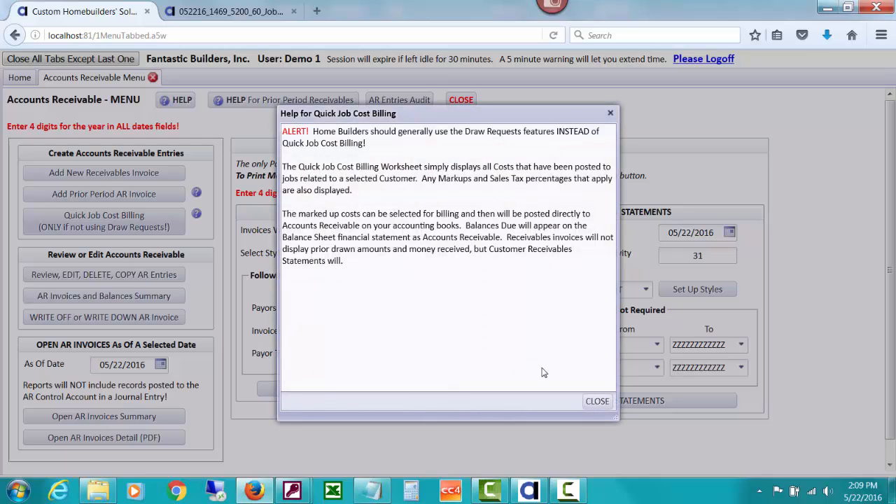
click(596, 402)
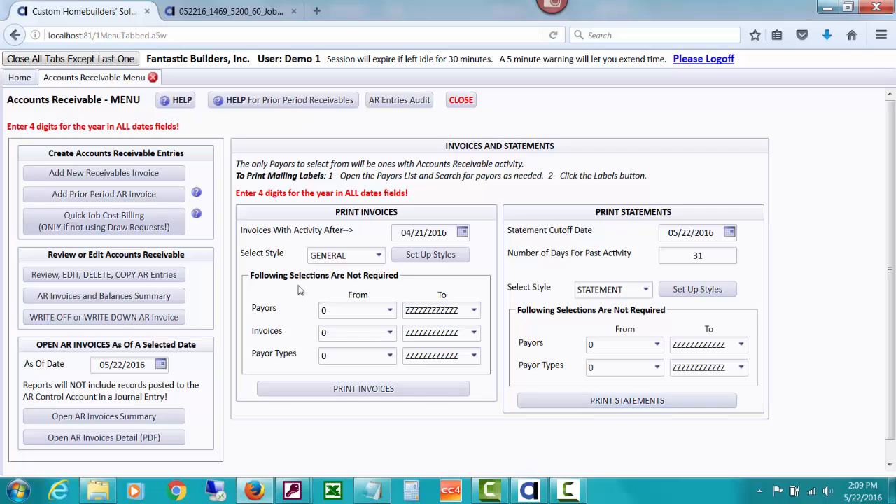
Step: Open the Quick Job Cost Billing worksheet for job SMITHREMOD
click(168, 230)
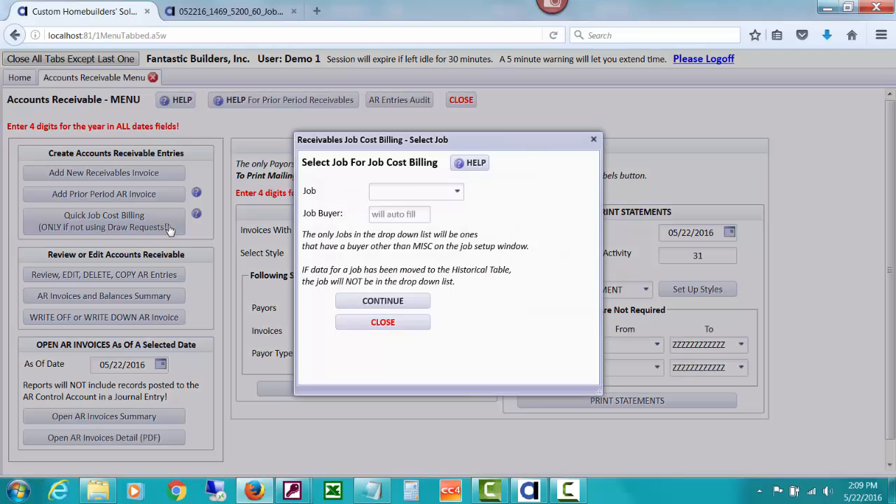
click(457, 191)
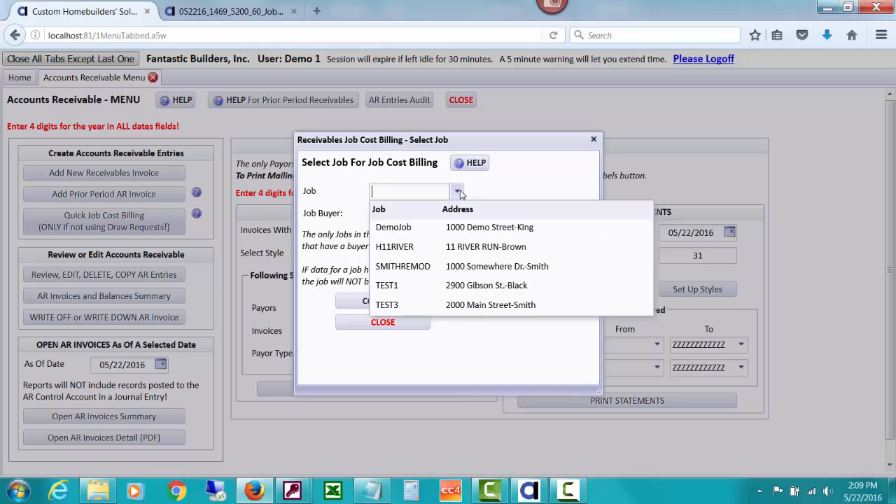
click(476, 266)
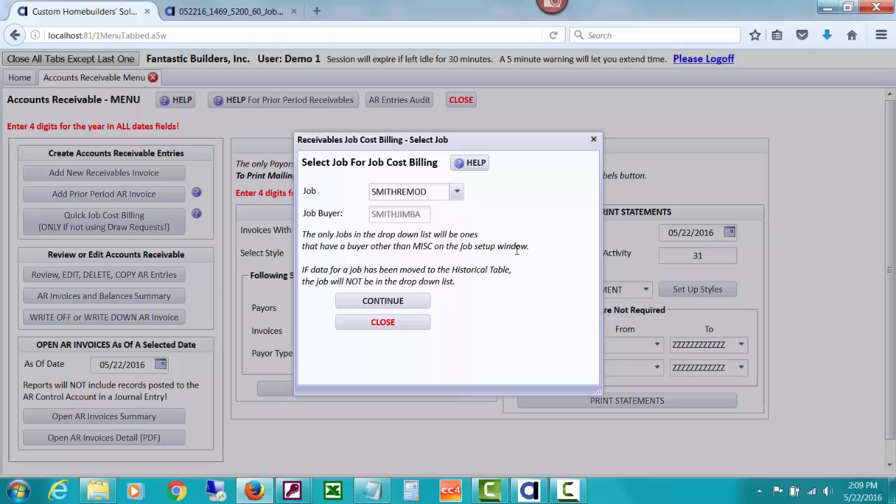
click(418, 306)
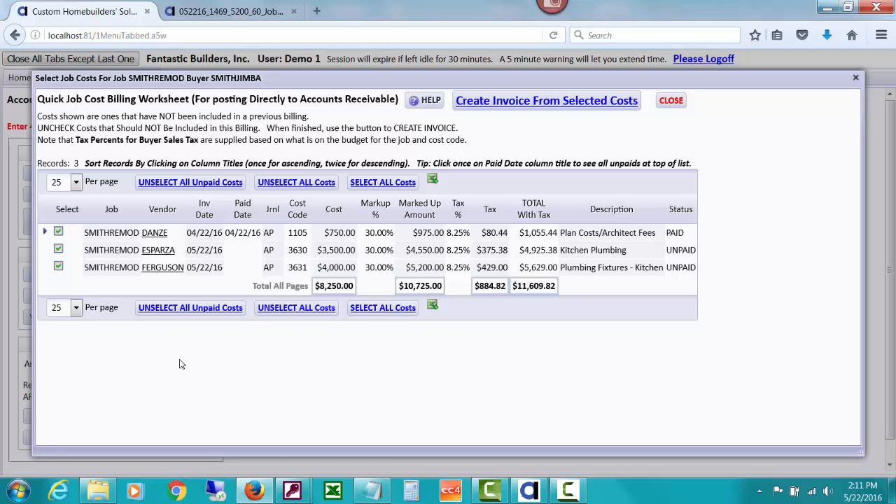
Step: Sort the worksheet's costs by invoice date, trying descending order before settling on ascending
click(209, 218)
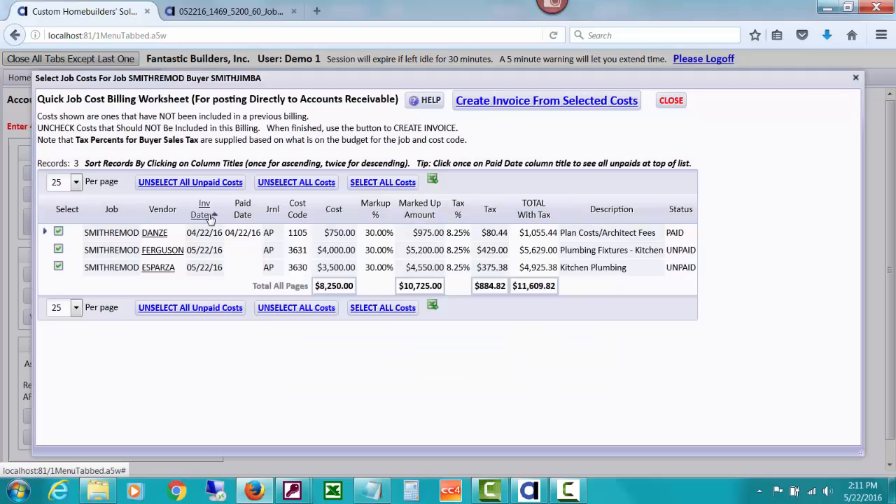
click(209, 218)
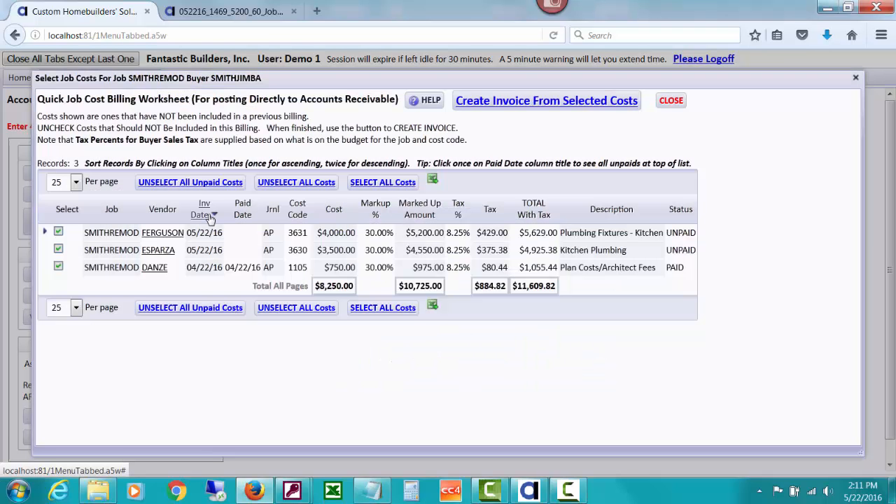
click(209, 218)
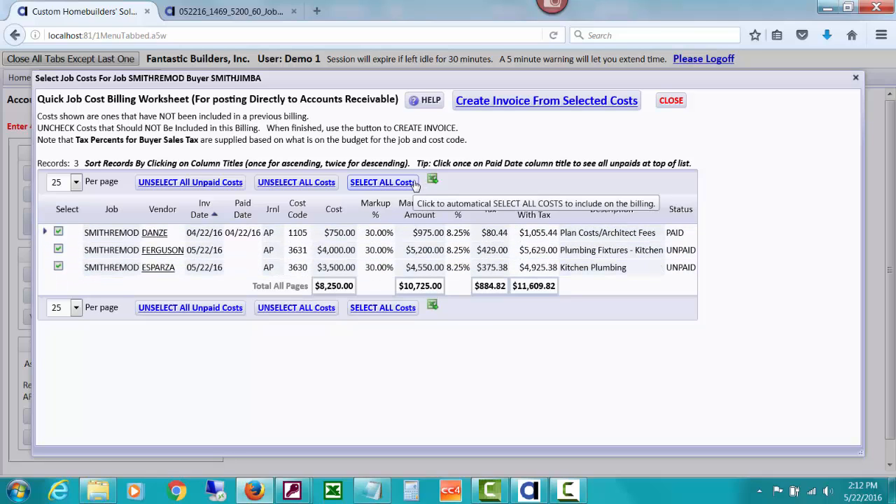
Step: Unselect all costs on the billing worksheet and select all of them again
click(326, 184)
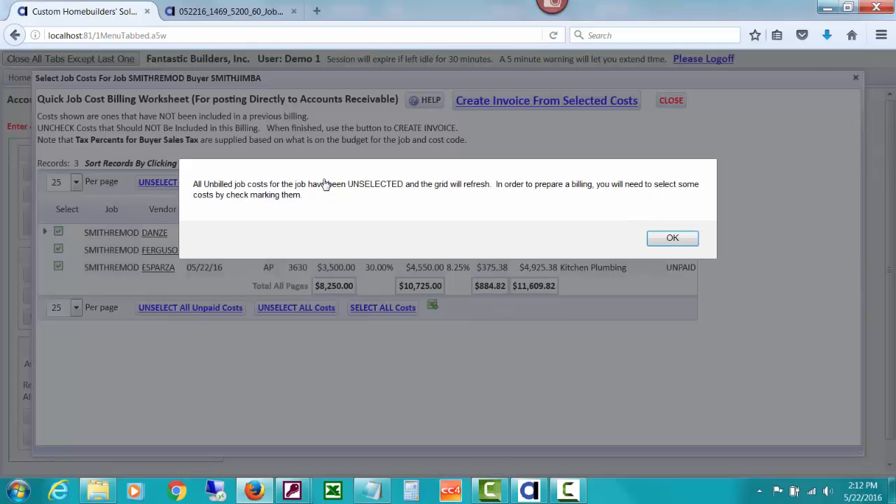
click(656, 239)
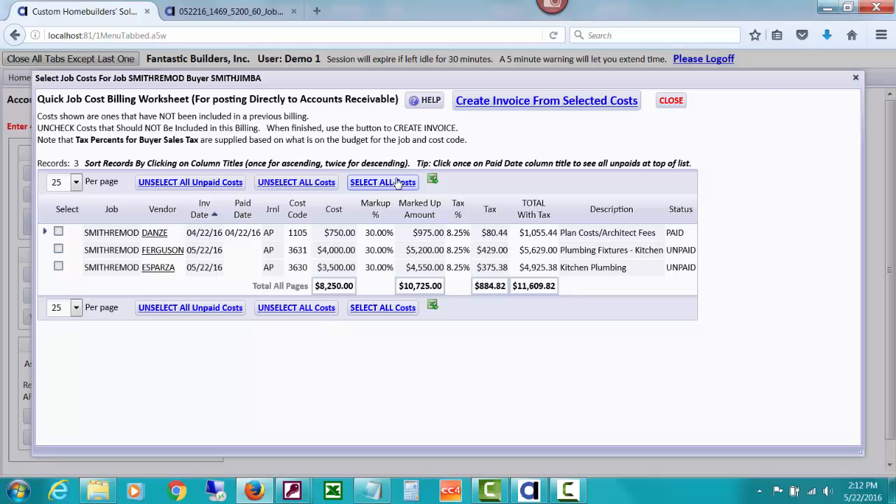
click(397, 183)
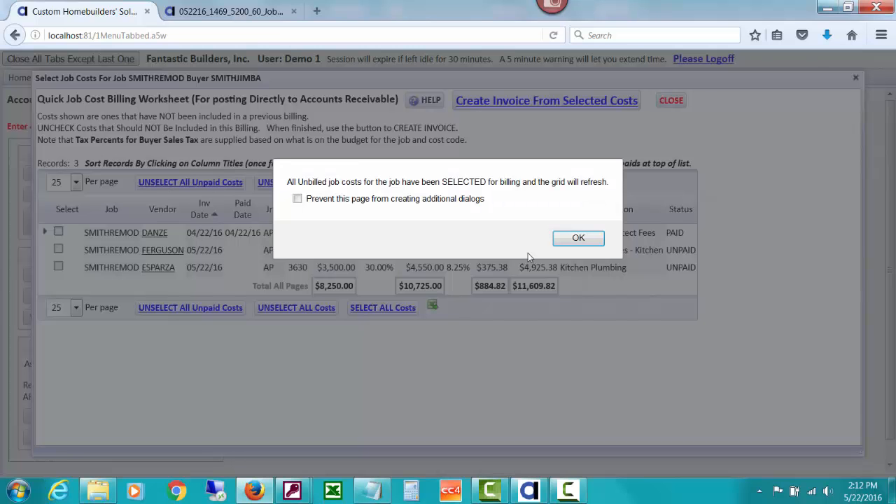
click(579, 239)
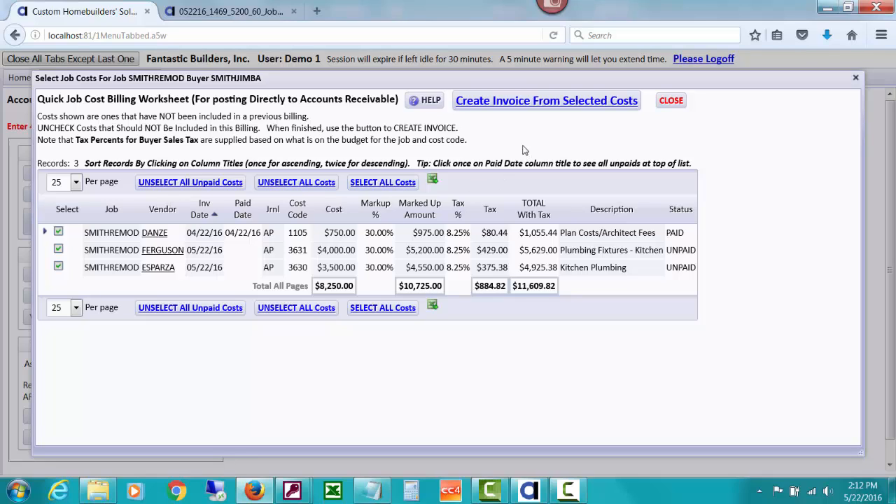
Step: Start a receivables invoice from the selected costs and display the list of existing invoice numbers
click(518, 102)
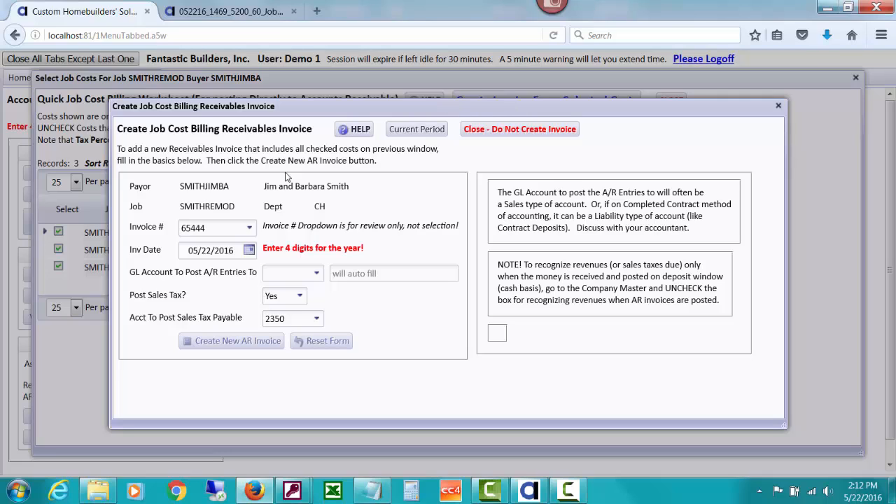
click(250, 230)
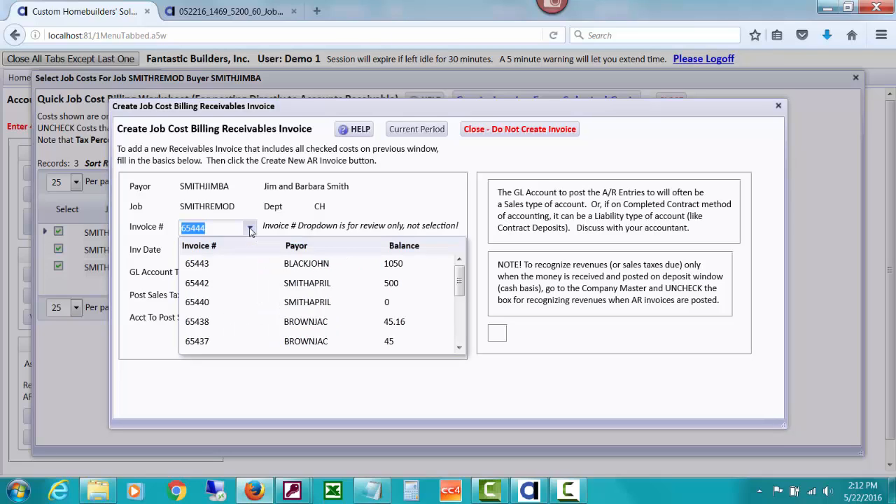
Step: Try changing the invoice number to 65445, and restore it to 65444
click(210, 229)
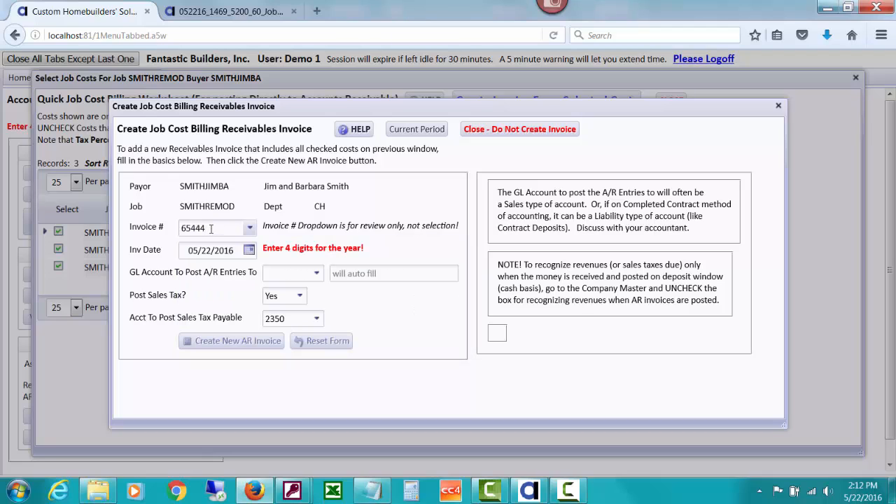
key(BackSpace)
text(5)
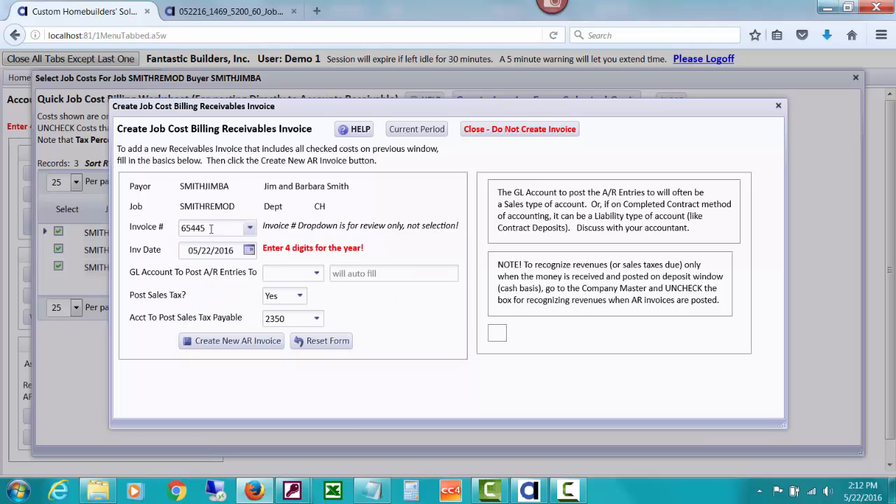
key(BackSpace)
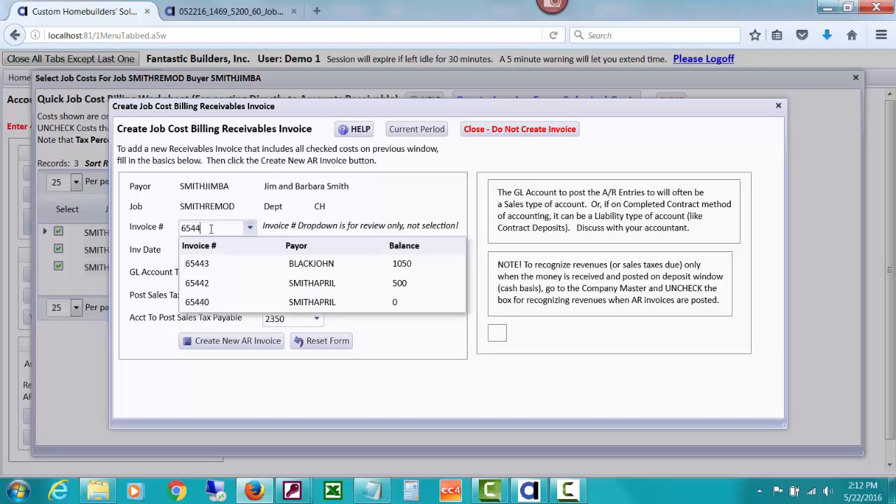
text(4)
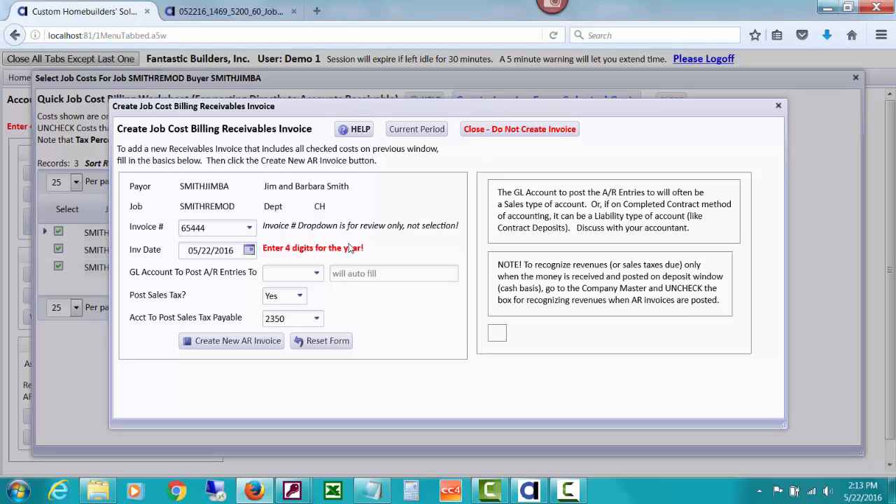
Step: Set the GL account for posting the A/R entries to 3130 SALES - REMODELING JOBS
click(318, 274)
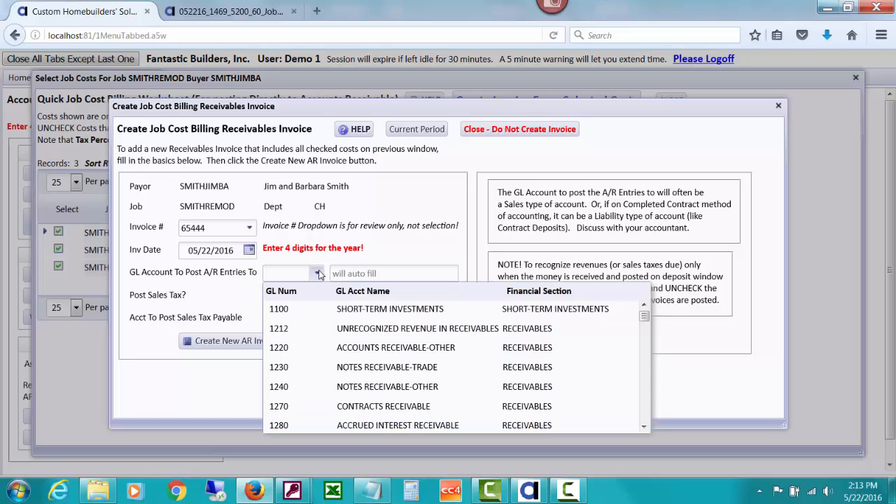
text(3)
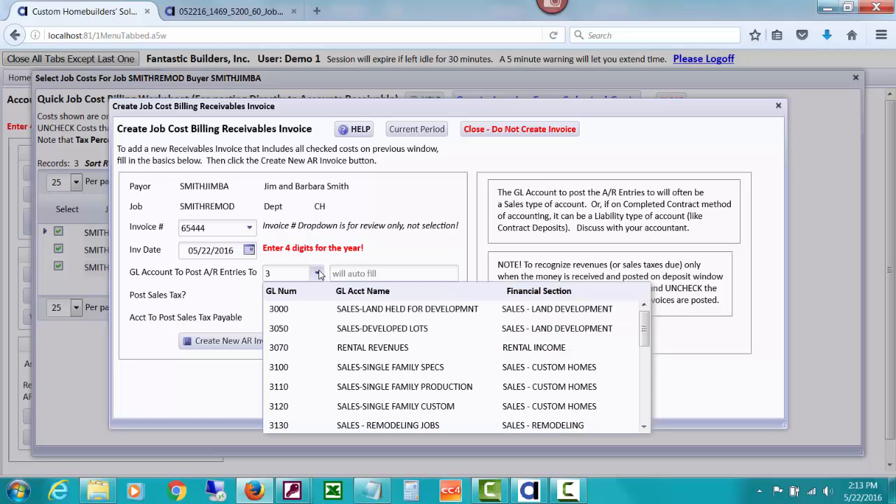
click(352, 426)
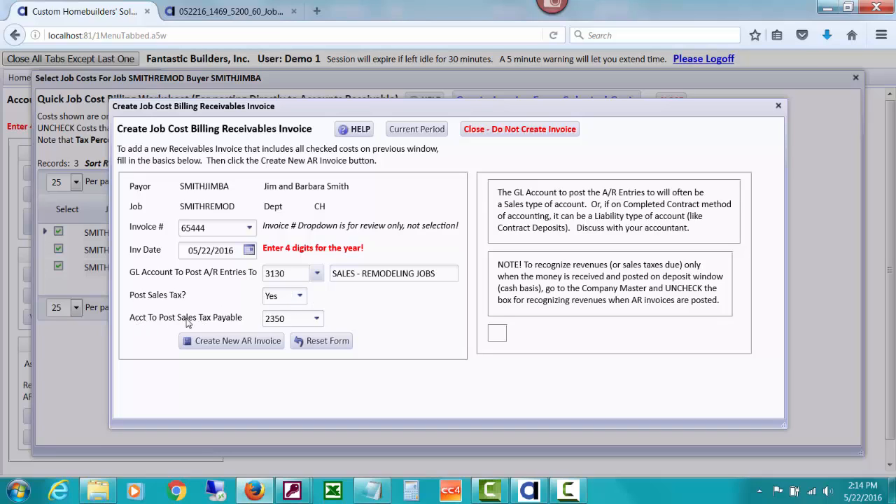
Step: Browse the accounts available for posting sales tax payable without choosing a different one
click(317, 319)
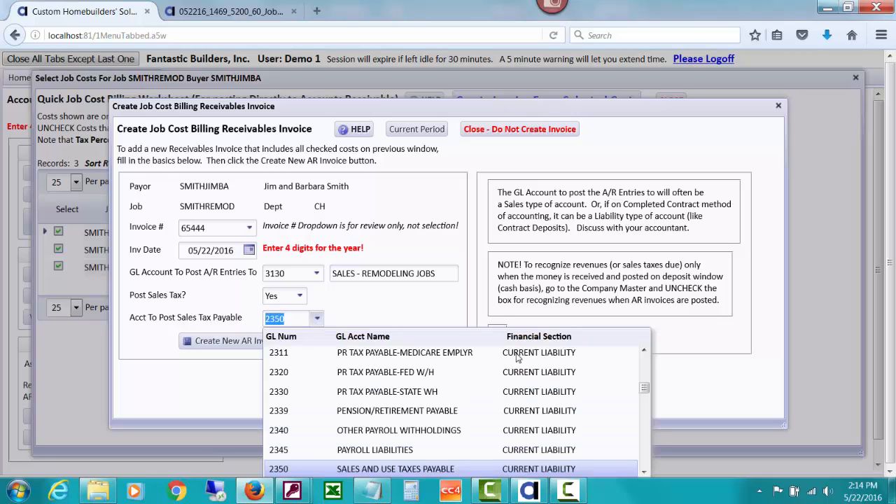
mouse_move(644, 387)
mouse_down()
mouse_move(644, 359)
mouse_move(644, 388)
mouse_move(644, 380)
mouse_up()
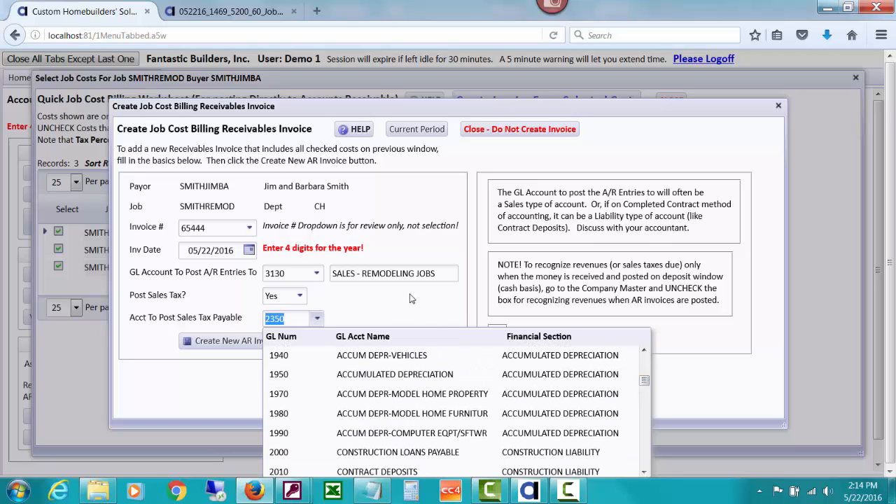
click(411, 298)
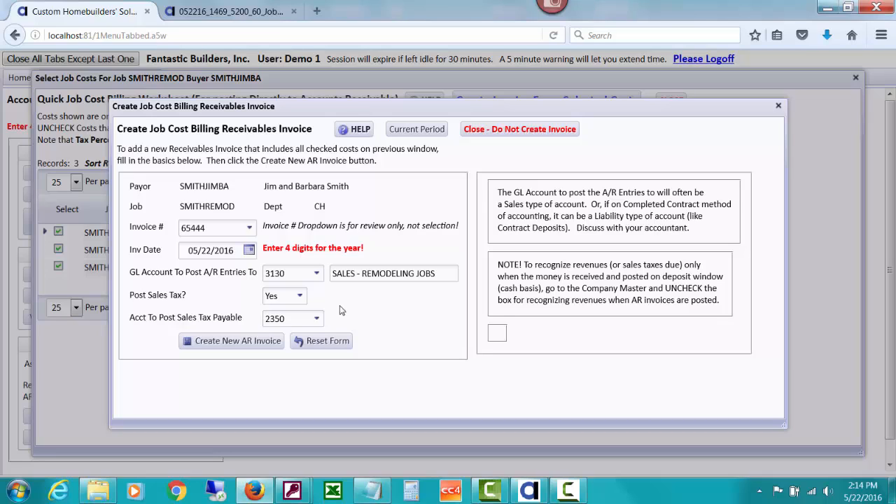
Step: Create the new AR invoice and close the billing worksheet and the job selection window
click(218, 343)
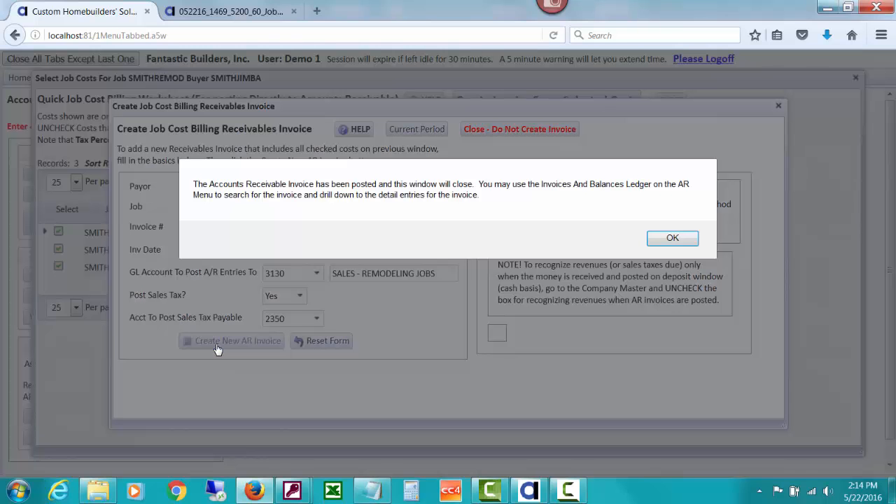
click(693, 239)
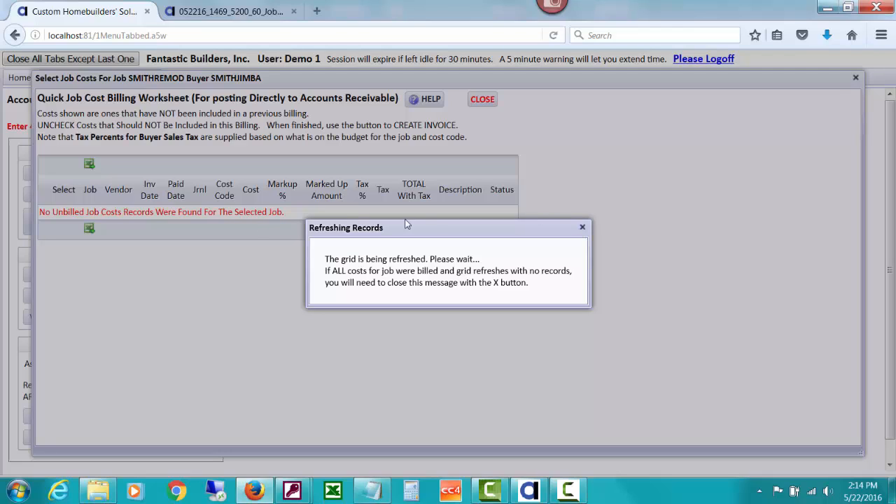
click(582, 229)
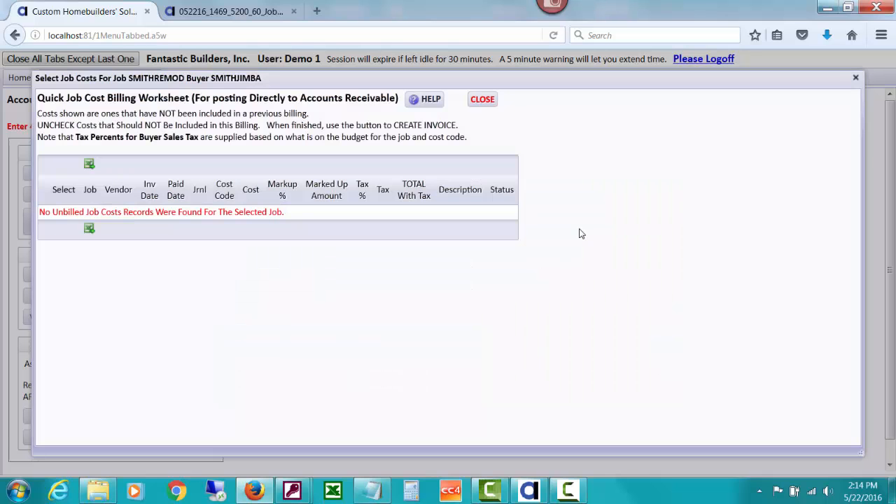
click(493, 100)
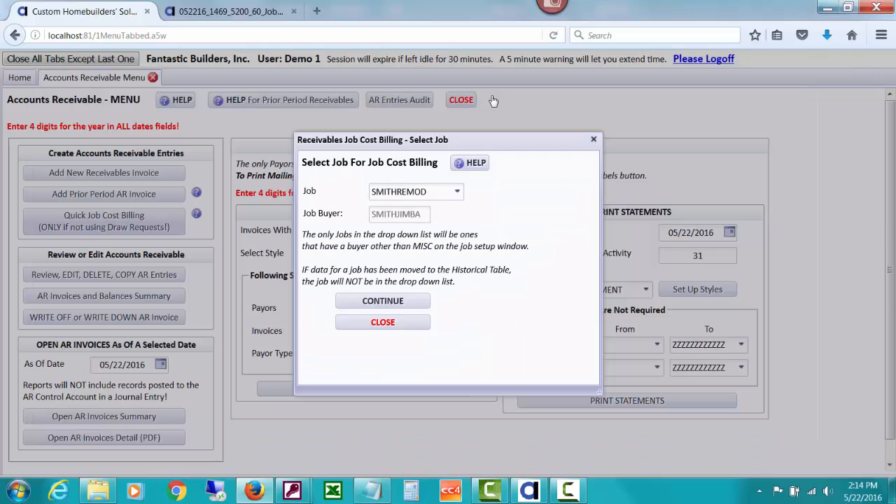
click(409, 324)
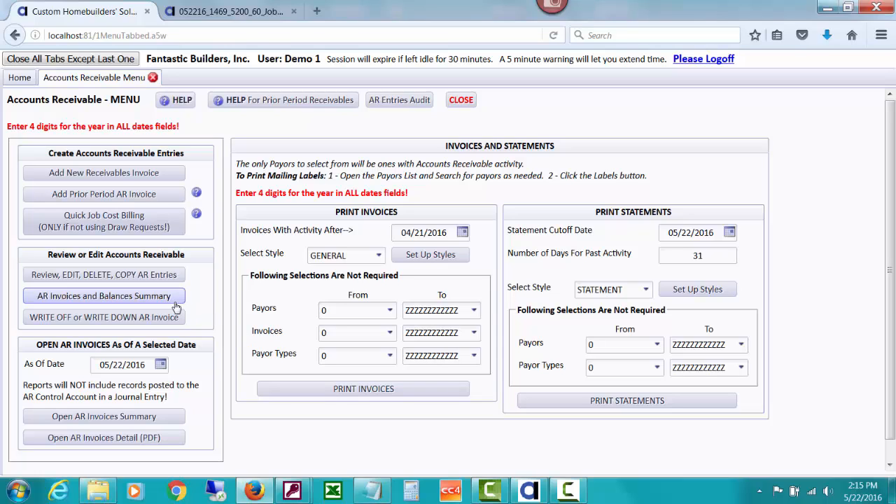
Step: Open the AR invoices and balances summary and search it for job SMITHREMOD
click(94, 297)
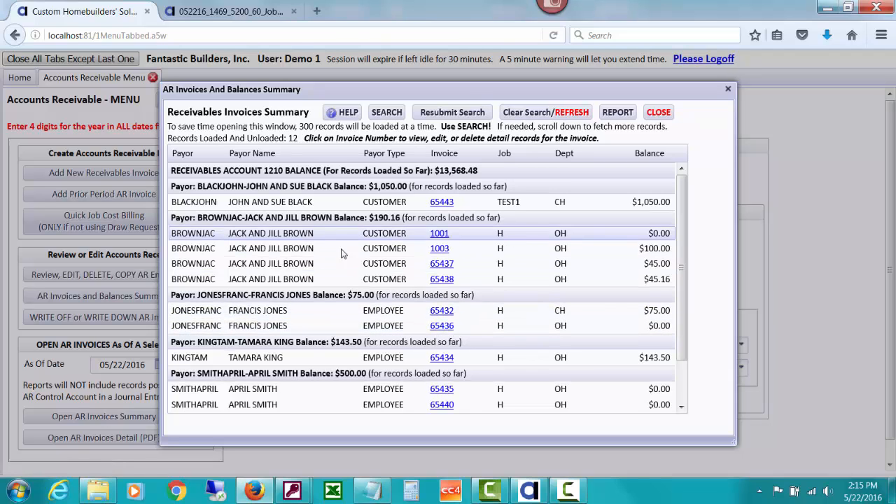
scroll(683, 260, down, 2)
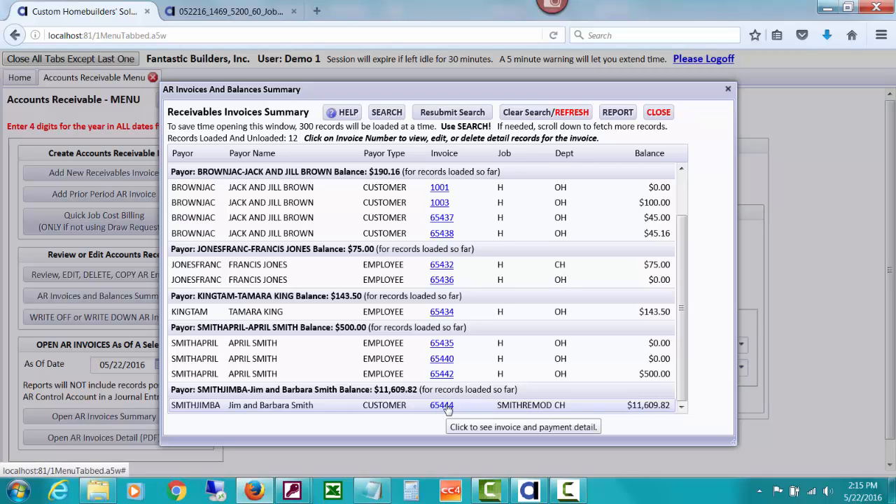
click(387, 114)
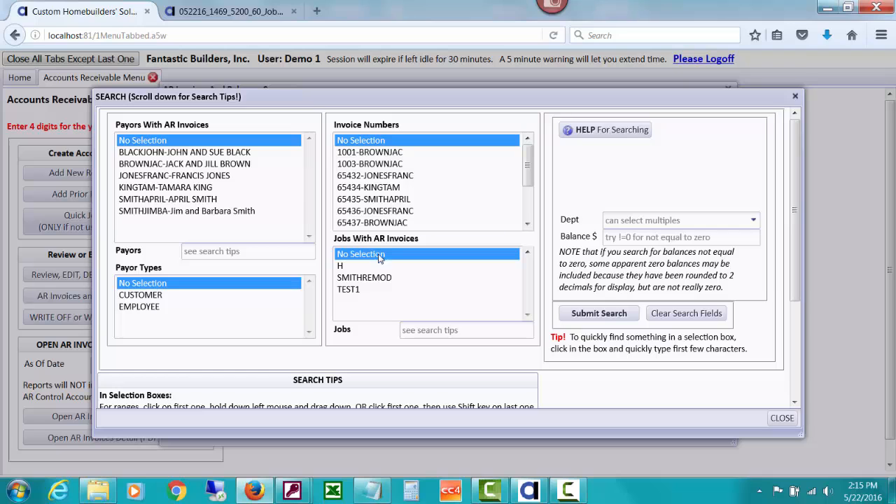
click(382, 278)
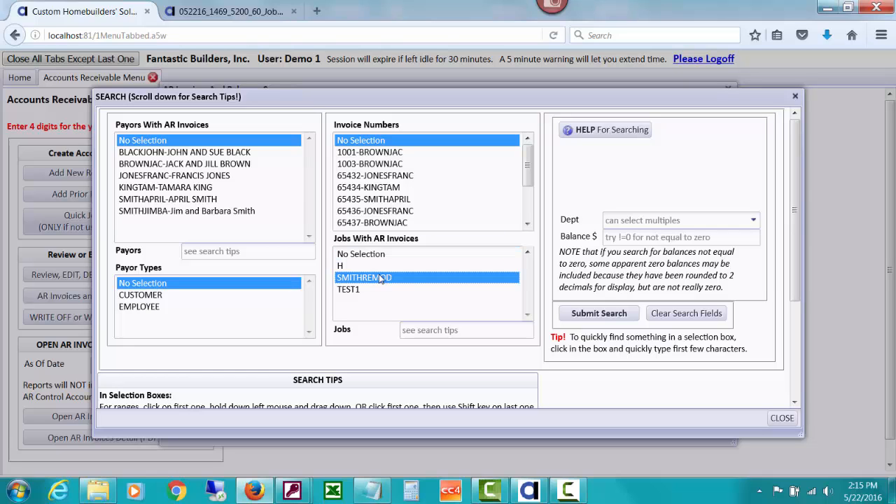
click(576, 316)
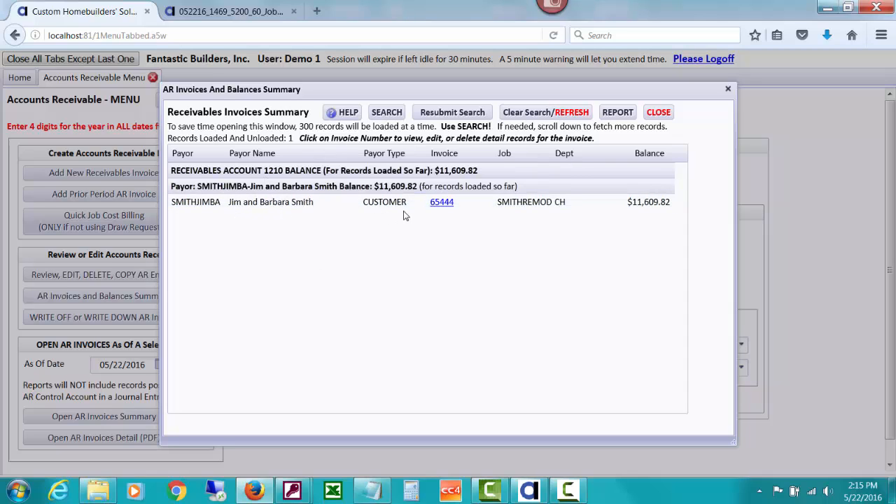
Step: Examine invoice 65444's detail entries and its lines in the edit form, and close everything without submitting edits
click(440, 203)
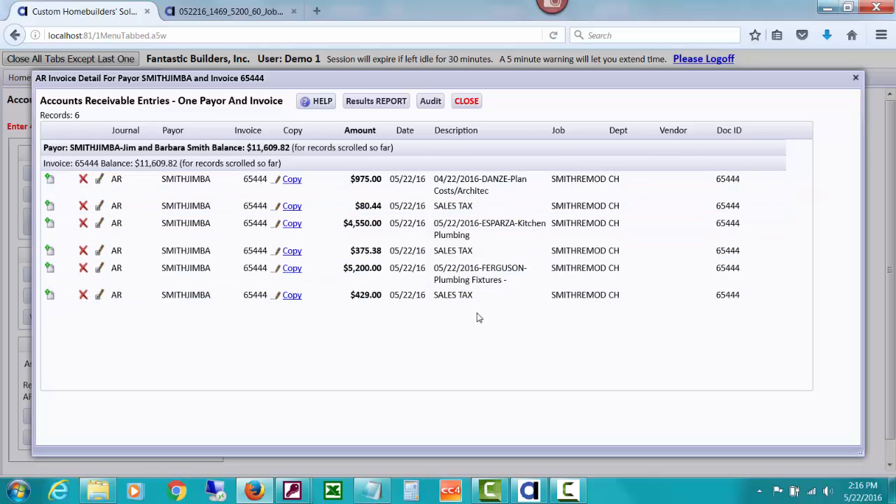
click(99, 207)
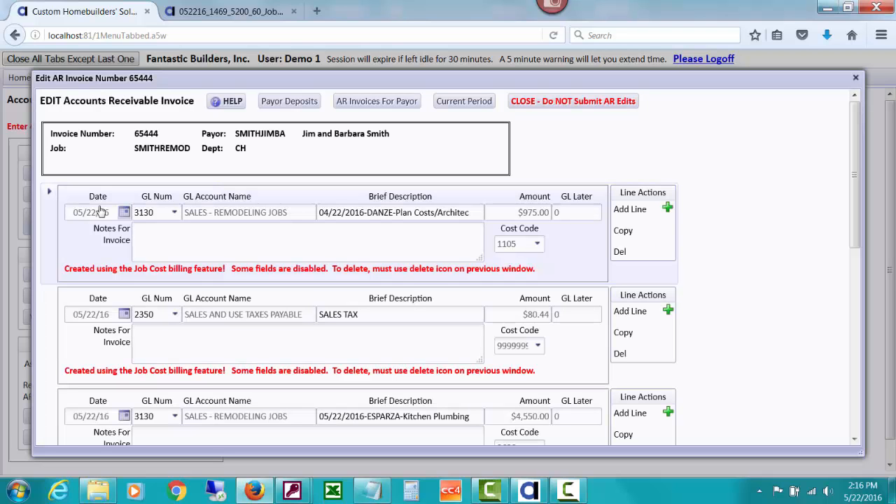
scroll(842, 344, down, 8)
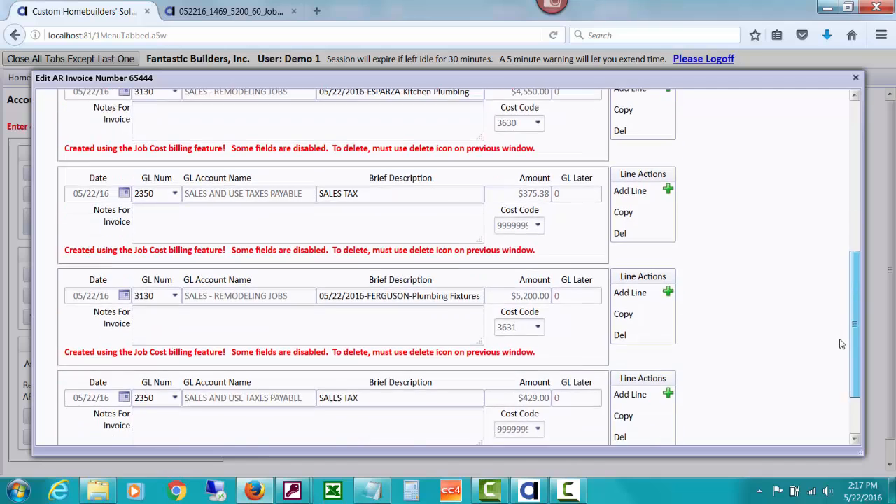
drag(842, 344, 839, 360)
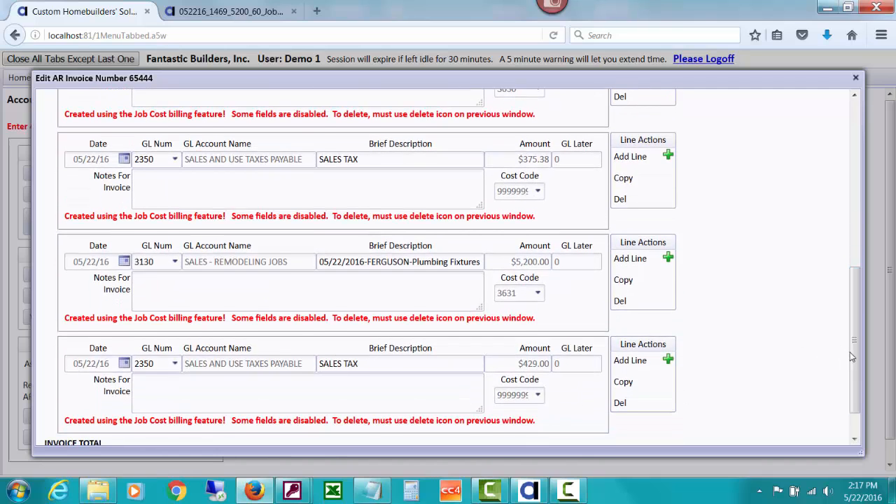
scroll(851, 357, down, 1)
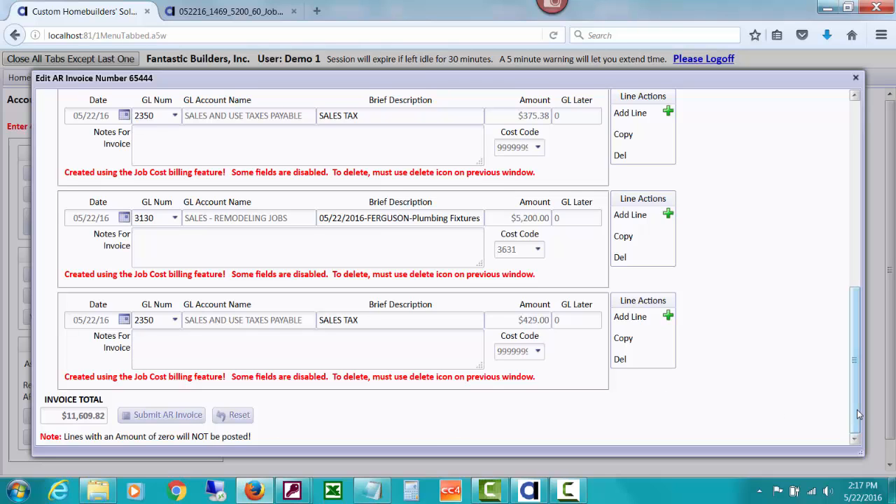
drag(860, 415, 863, 185)
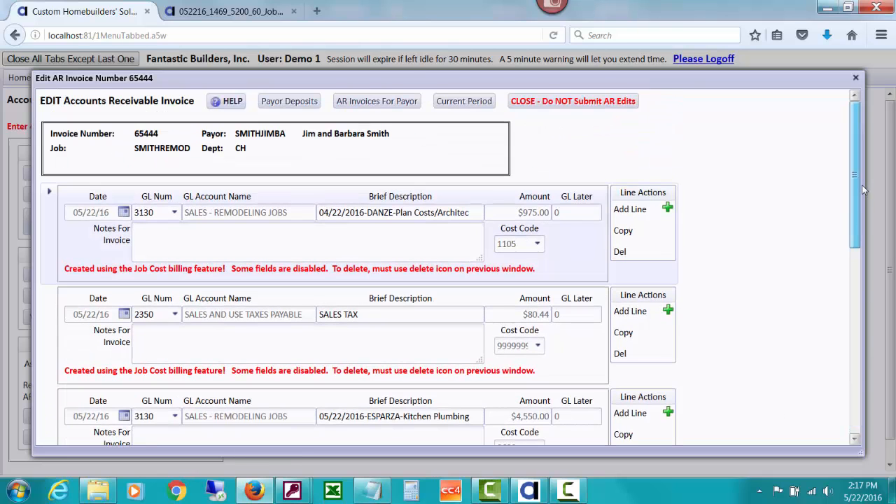
click(593, 106)
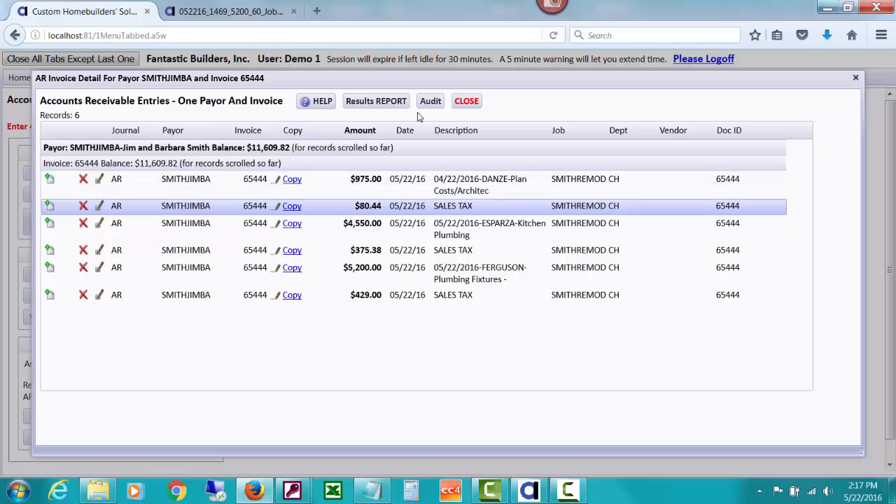
click(465, 103)
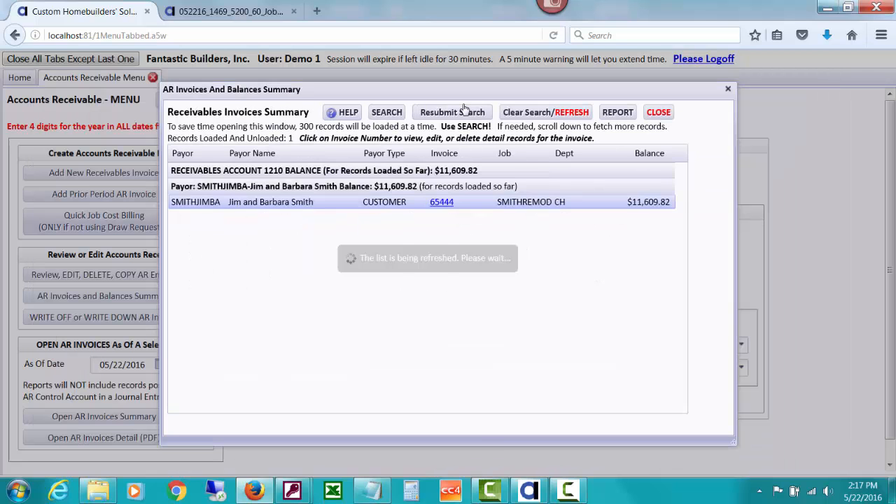
click(657, 112)
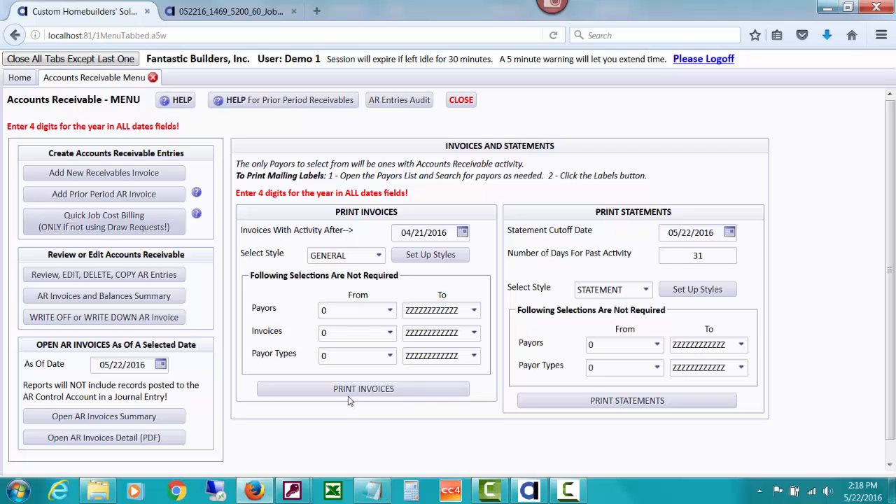
Step: Look over the Accounts Receivable section of the help tutorials and close the help window
click(178, 102)
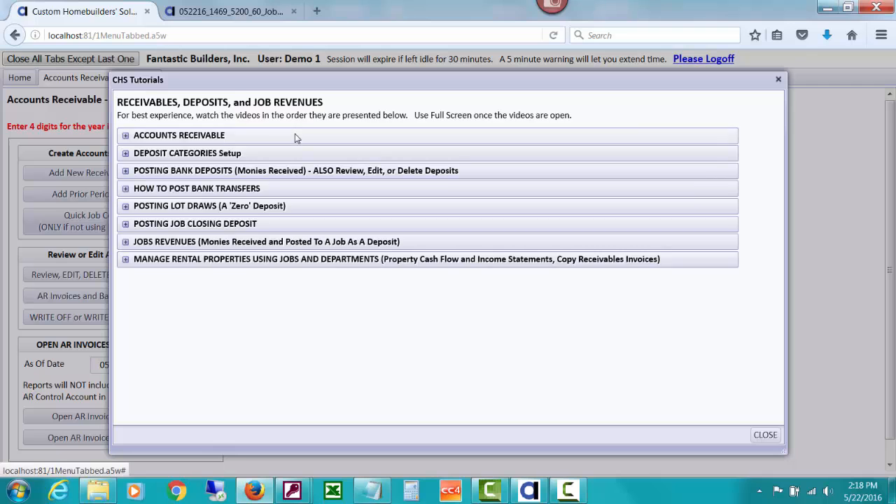
click(277, 135)
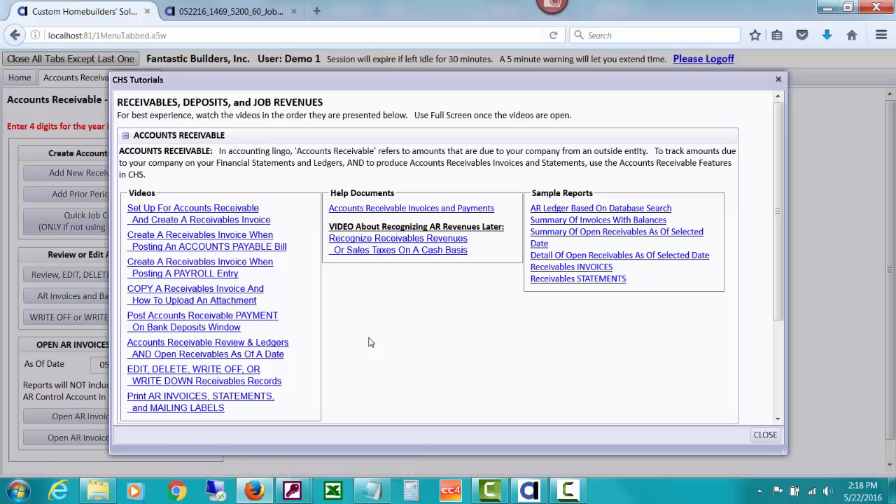
click(765, 435)
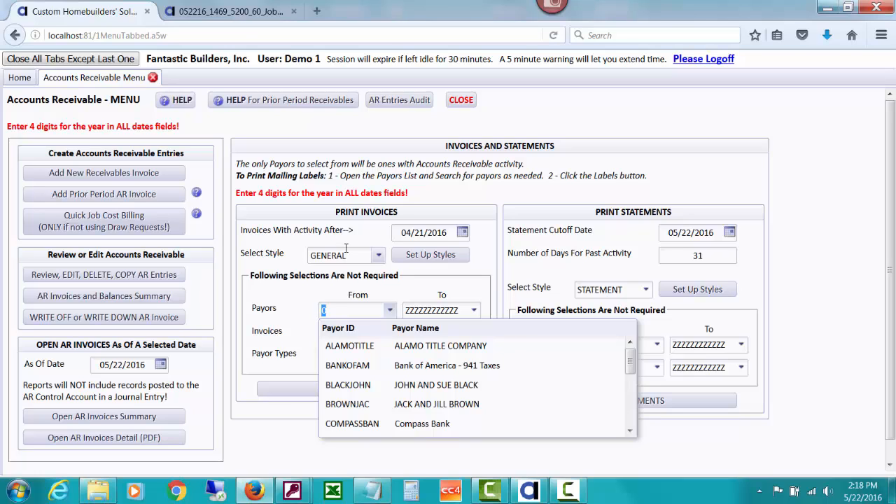
Step: Limit invoice printing to the payor who is job SMITHREMOD's buyer and generate the printed invoice
text(s)
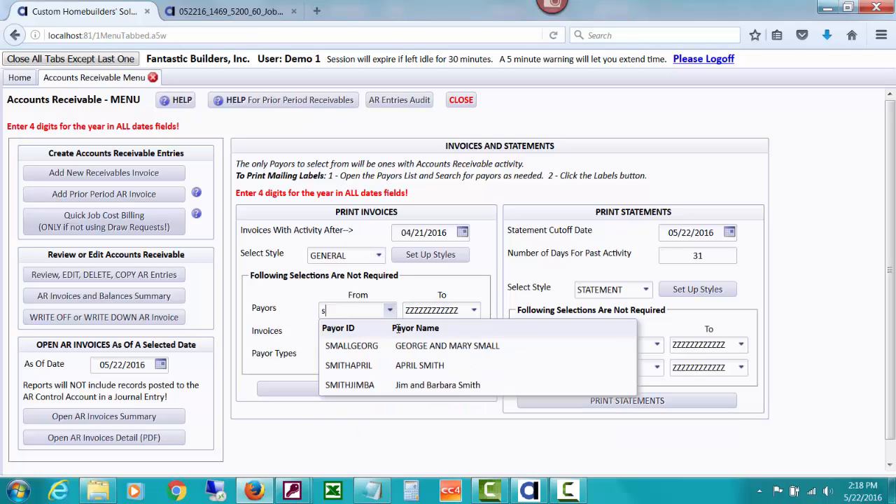
click(389, 384)
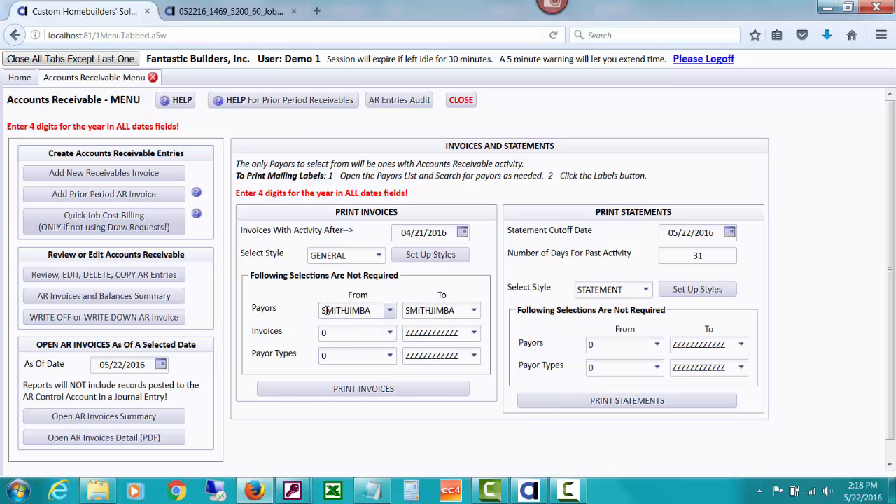
click(345, 391)
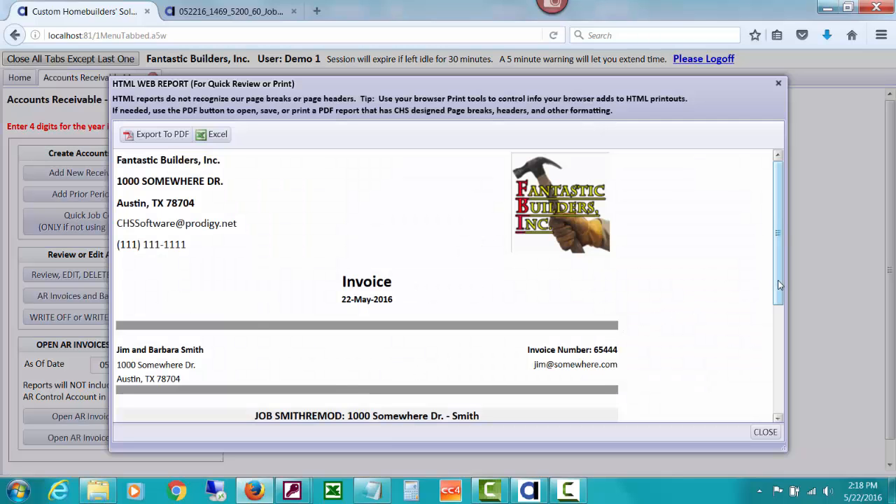
Step: Export the invoice report to PDF and open the file with Adobe Acrobat
drag(778, 303, 768, 281)
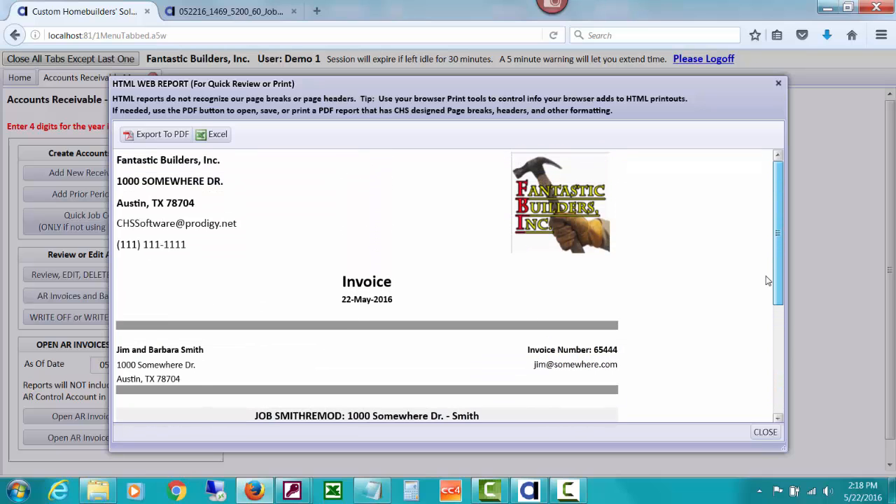
click(173, 139)
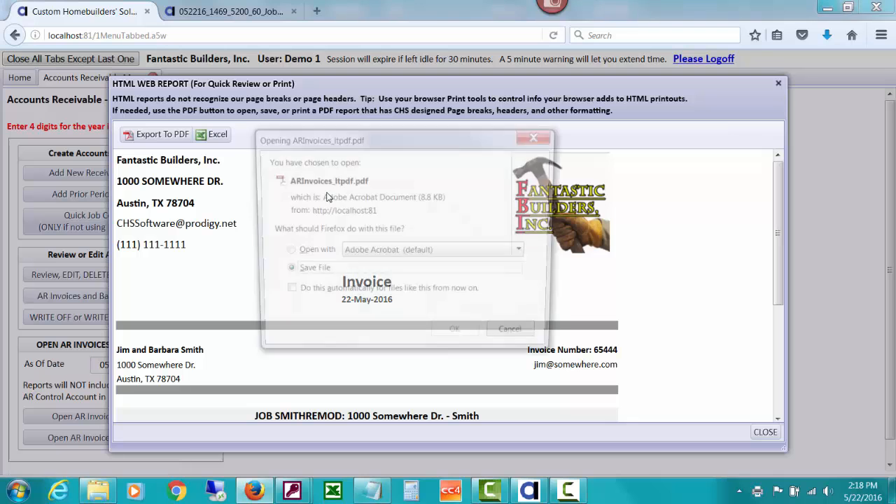
click(285, 253)
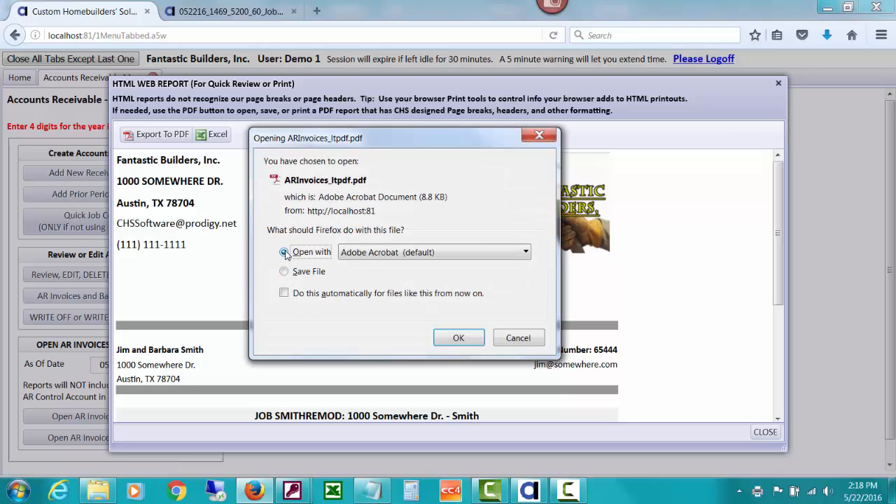
click(456, 339)
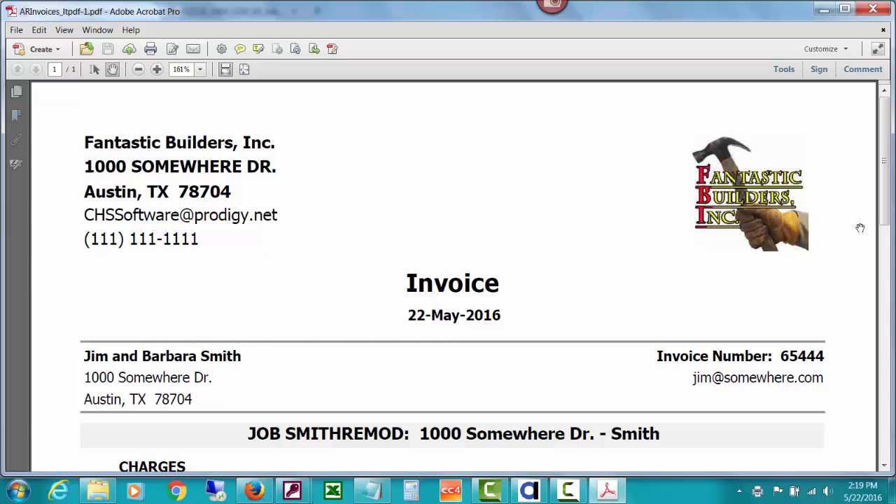
Step: Review the PDF invoice's charges and total due, look over the file saving and sending options, and close the document
drag(886, 213, 884, 297)
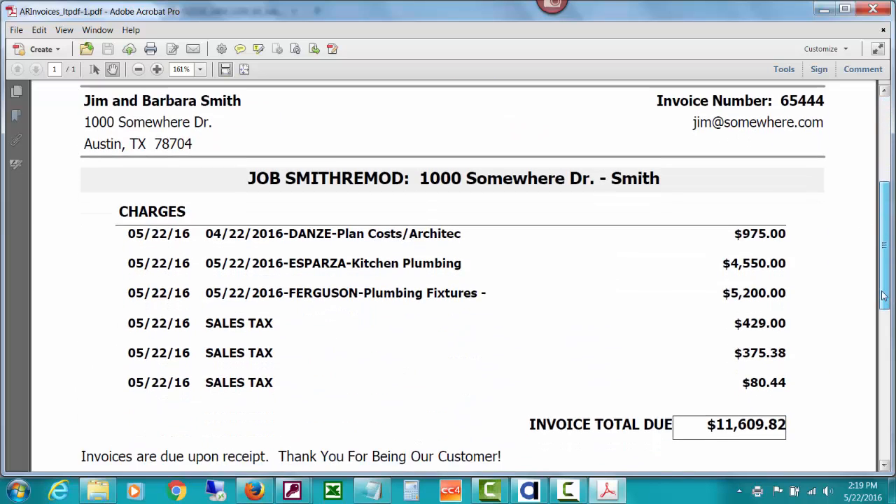
scroll(342, 132, up, 5)
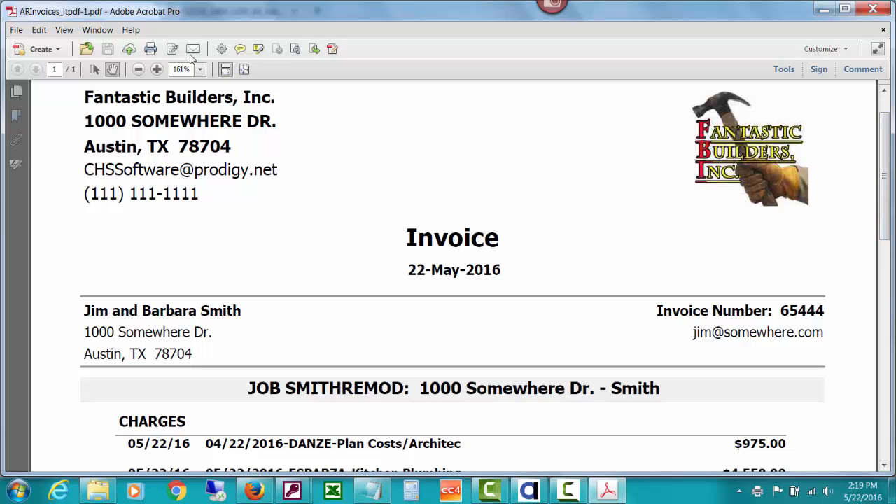
click(16, 30)
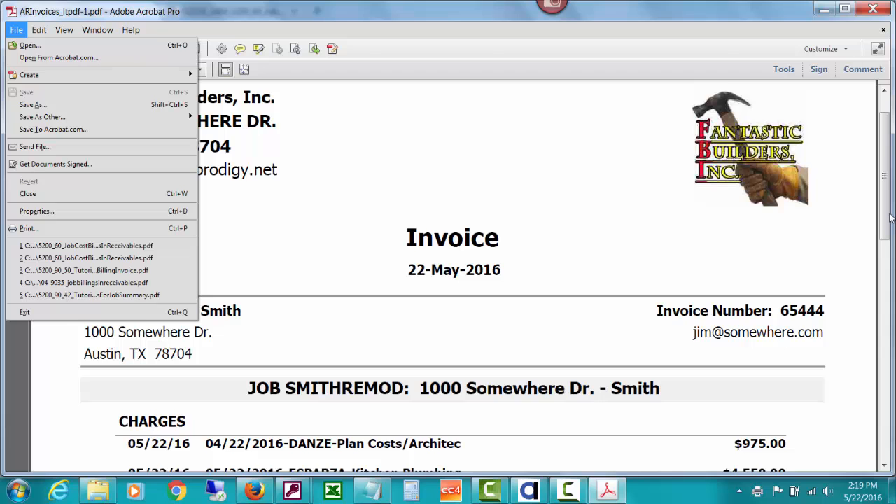
drag(886, 197, 886, 182)
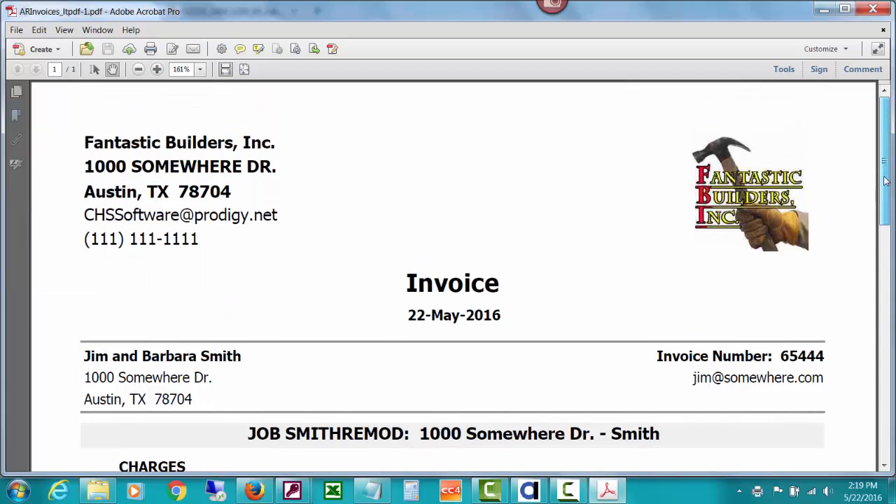
click(874, 10)
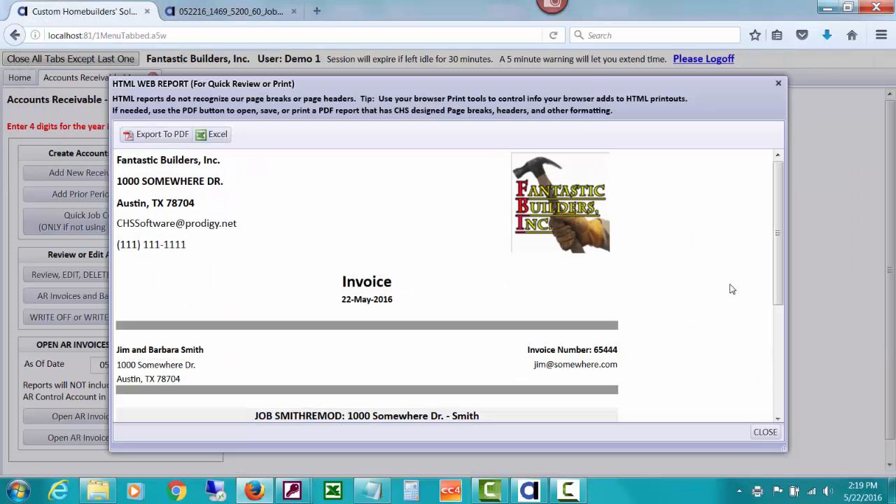
Step: Check the charges in the HTML invoice report, and close both the report and the Accounts Receivable menu
drag(776, 290, 776, 376)
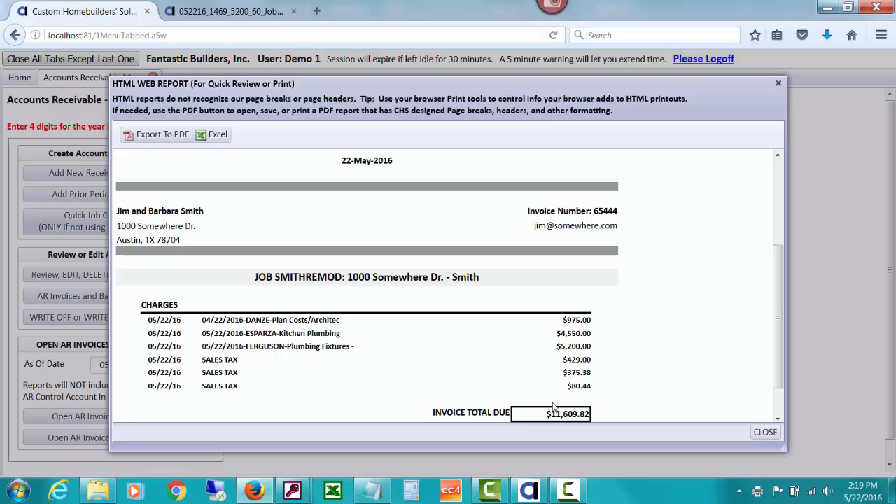
click(765, 432)
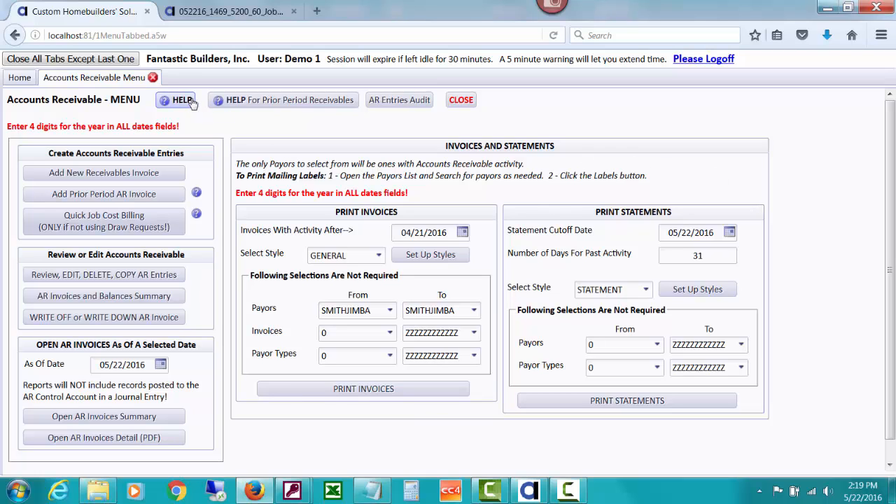
click(459, 100)
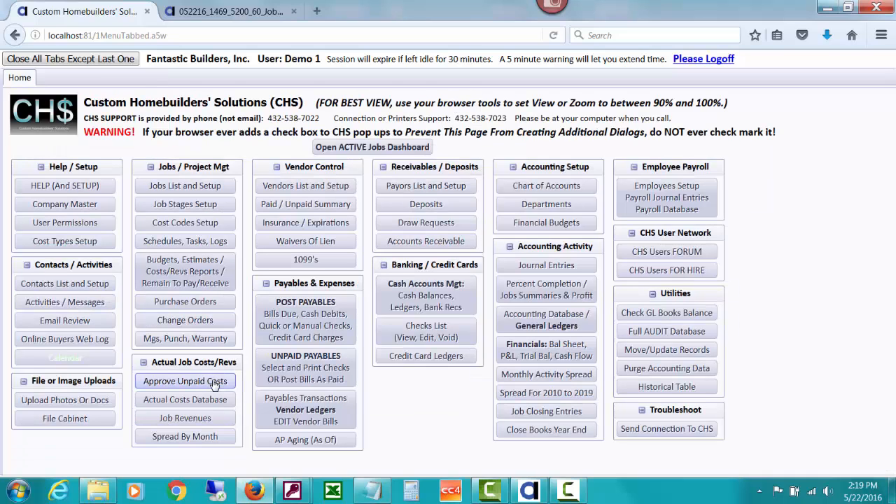
Step: Open the actual job costs database for job SMITHREMOD only
click(221, 400)
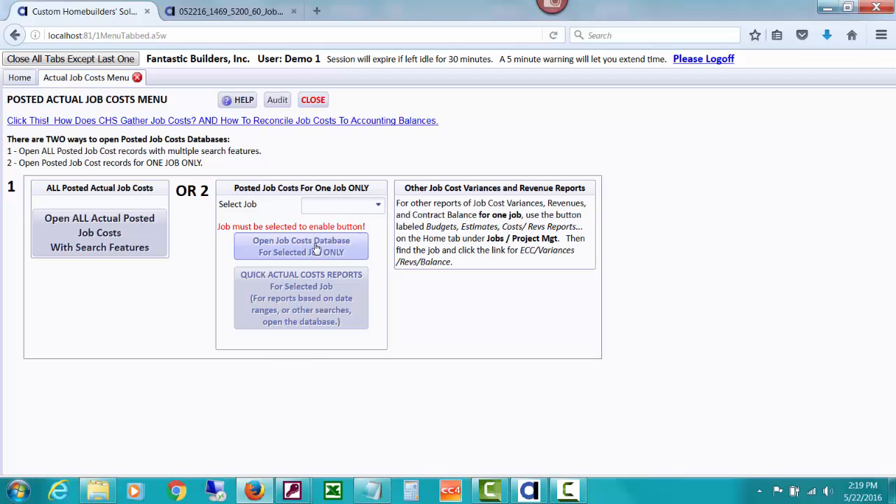
click(310, 205)
text(s)
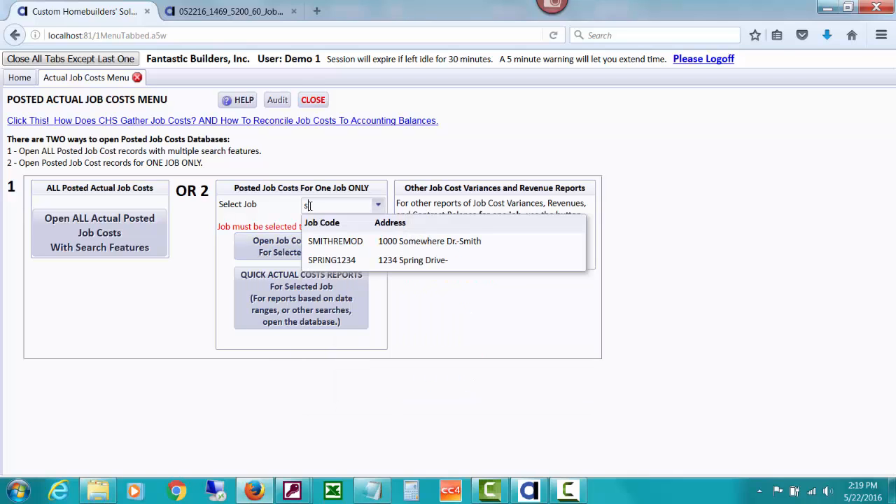
click(348, 245)
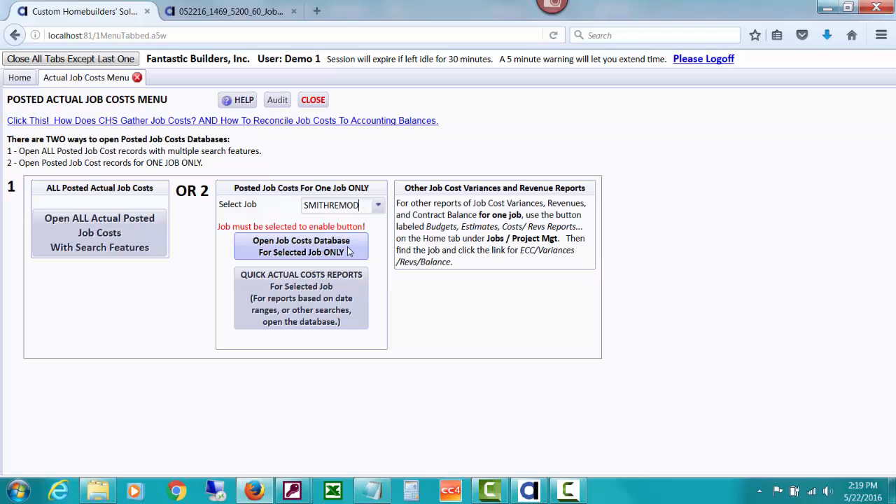
click(344, 252)
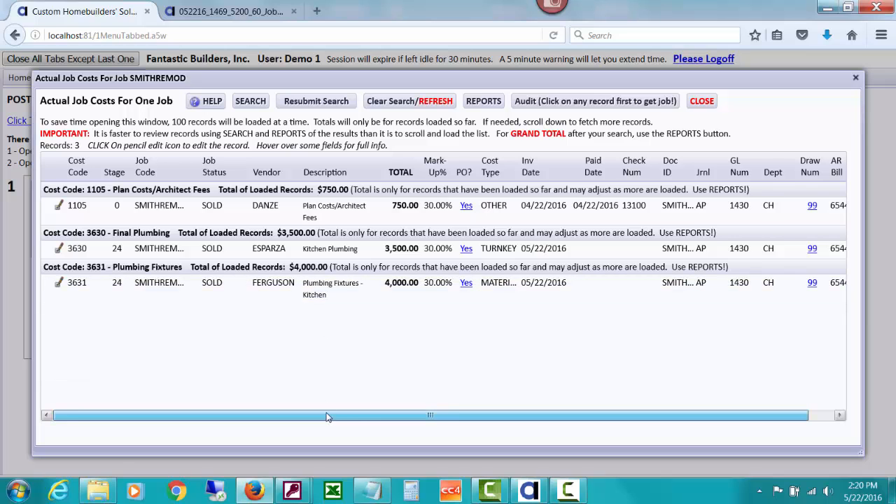
Step: Check the AR Bill column of the job cost records and view the available search fields without running a search
drag(325, 418, 372, 418)
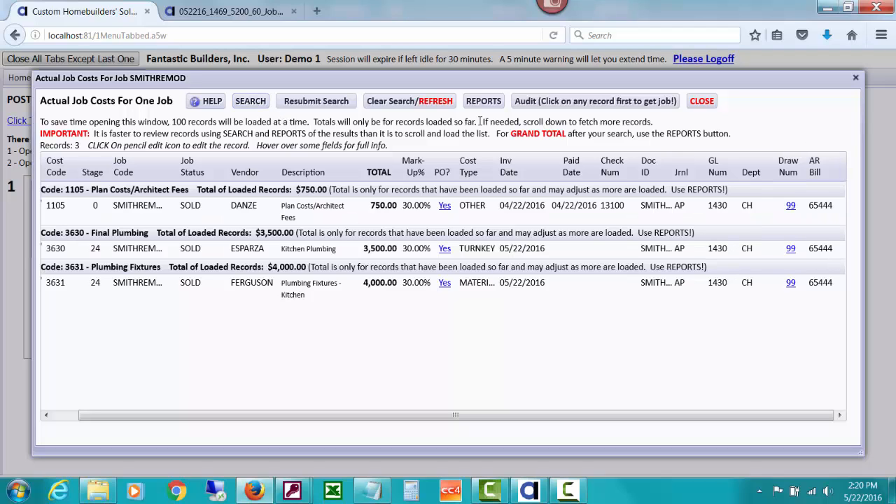
click(248, 101)
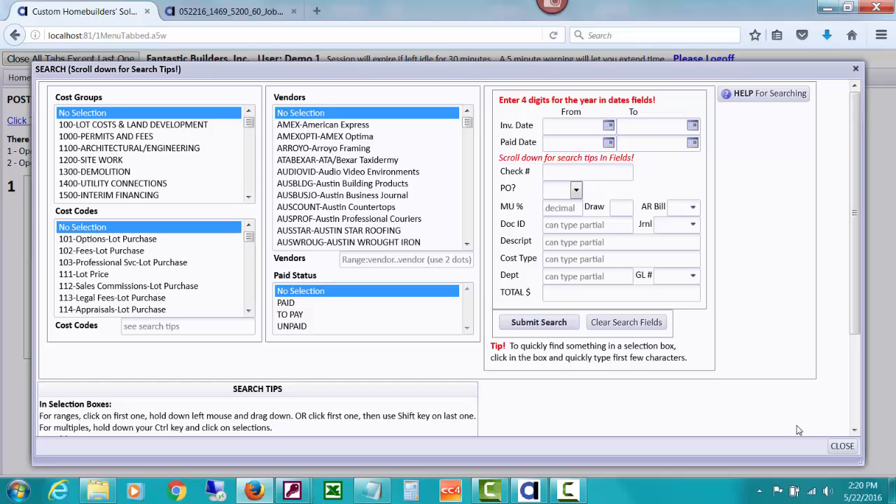
click(843, 446)
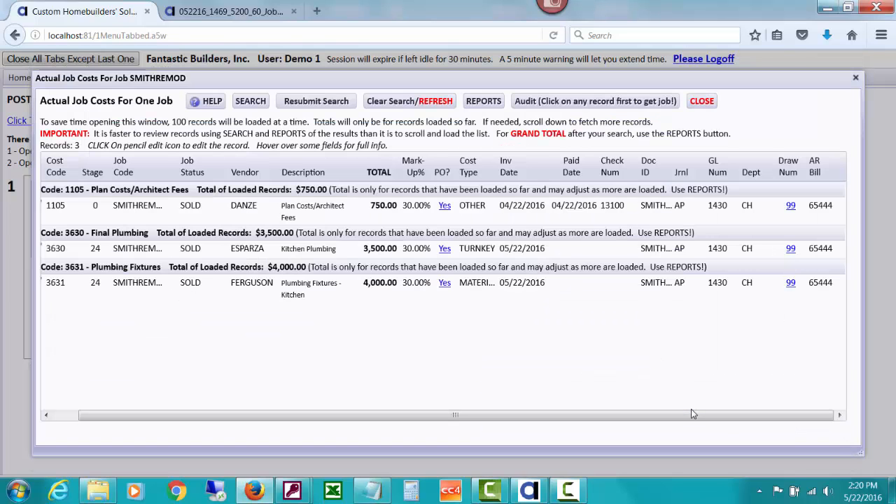
click(823, 205)
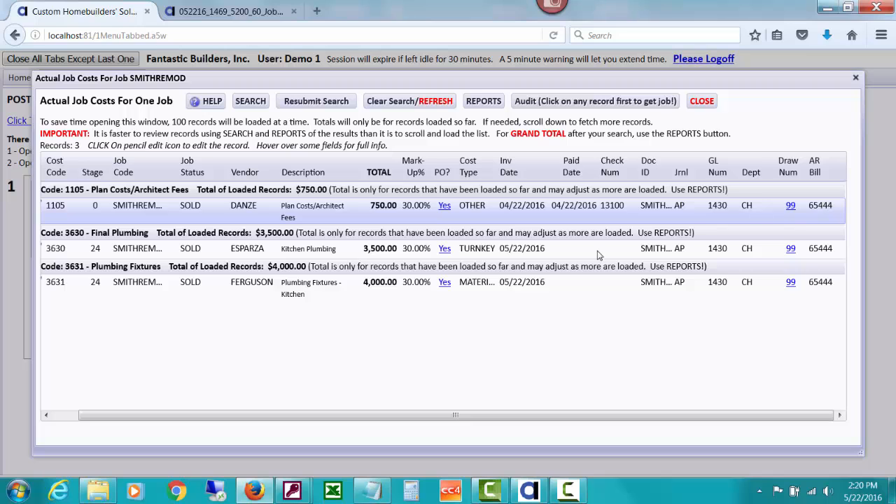
drag(421, 416, 245, 424)
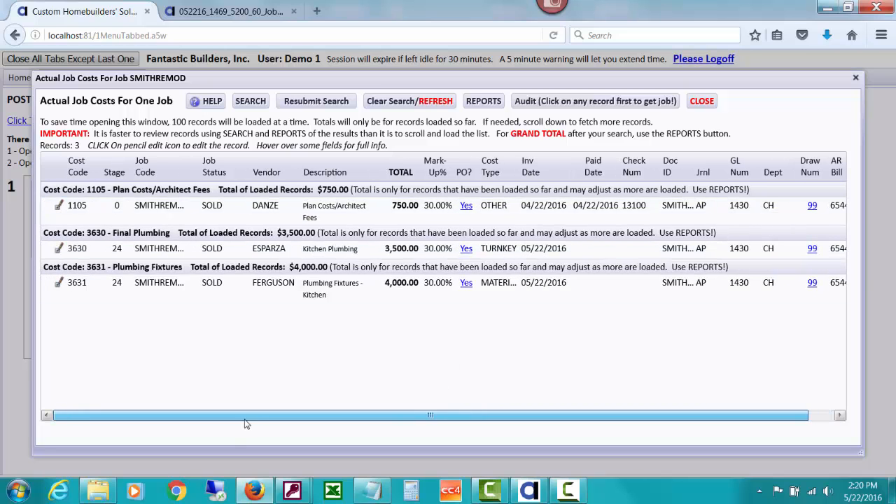
Step: Examine the AR billing invoice number in the Kitchen Plumbing cost record, and close the record, cost list and job costs menu
click(59, 250)
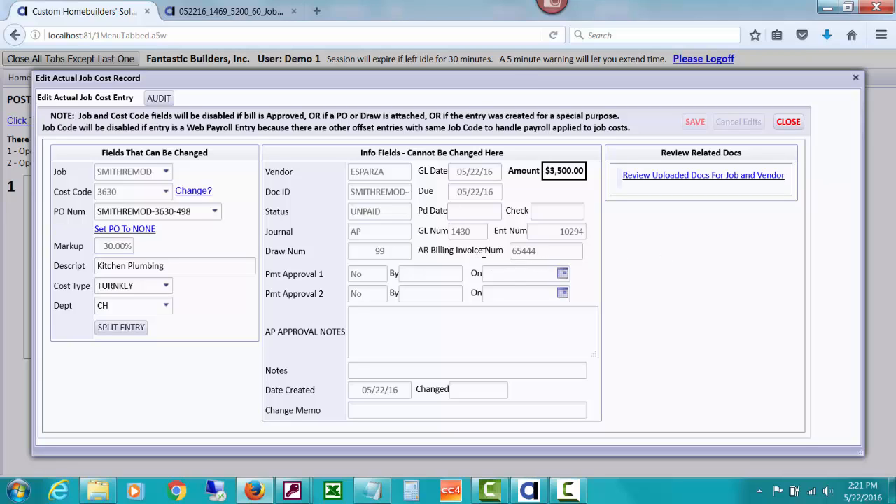
click(788, 122)
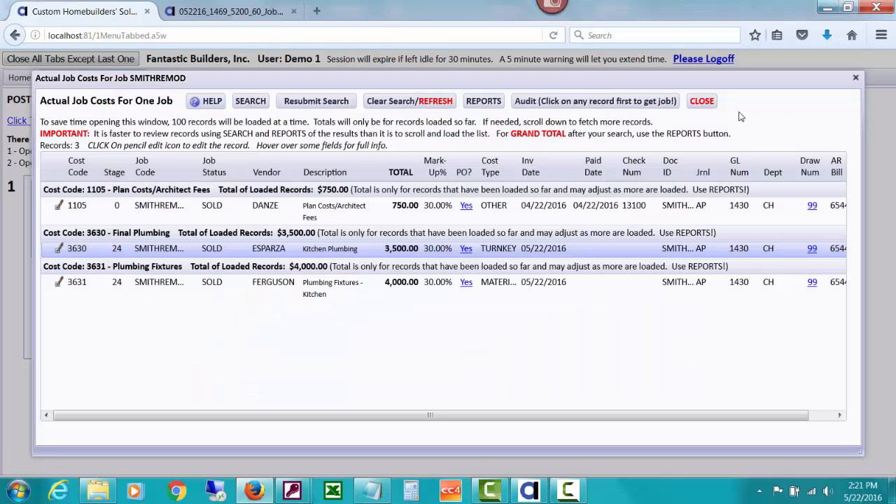
click(702, 102)
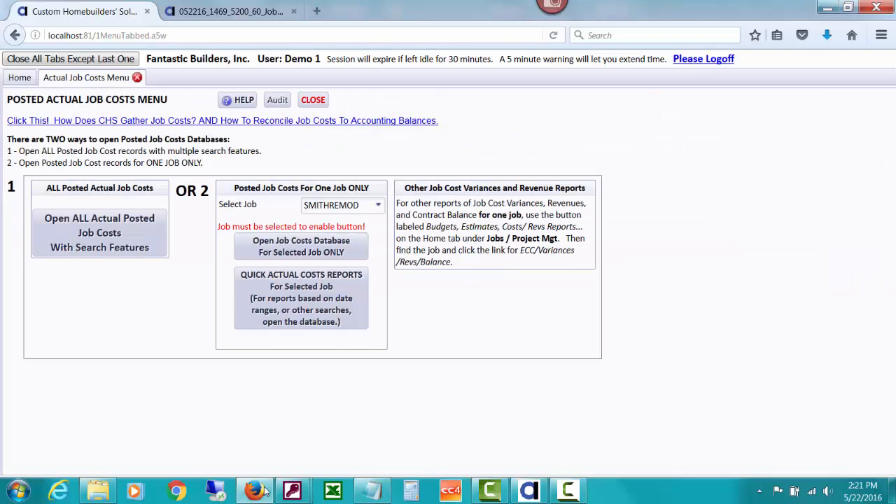
mouse_move(250, 488)
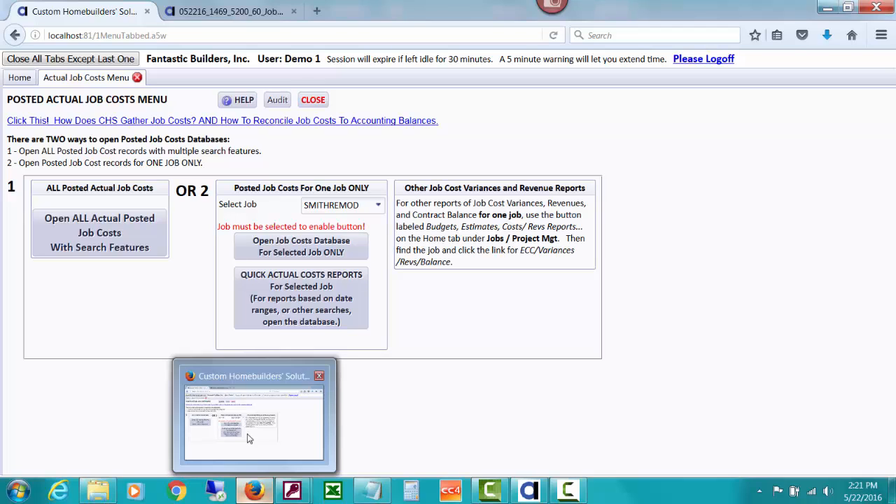
click(312, 101)
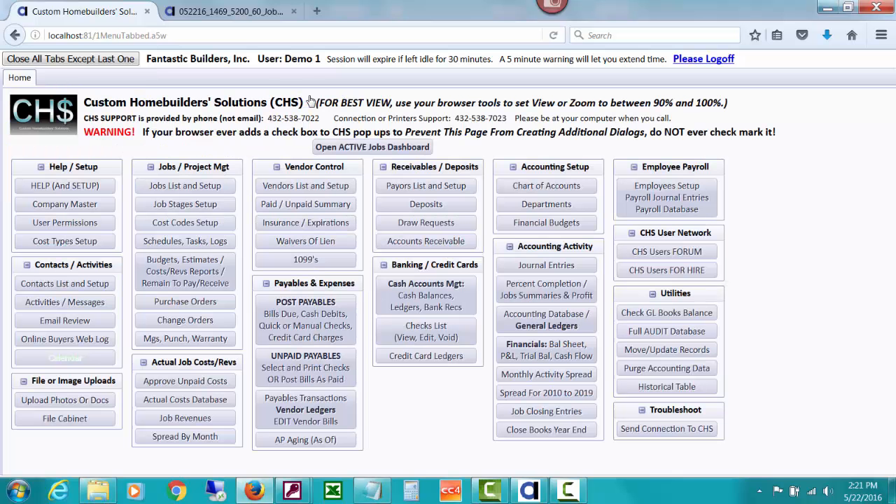